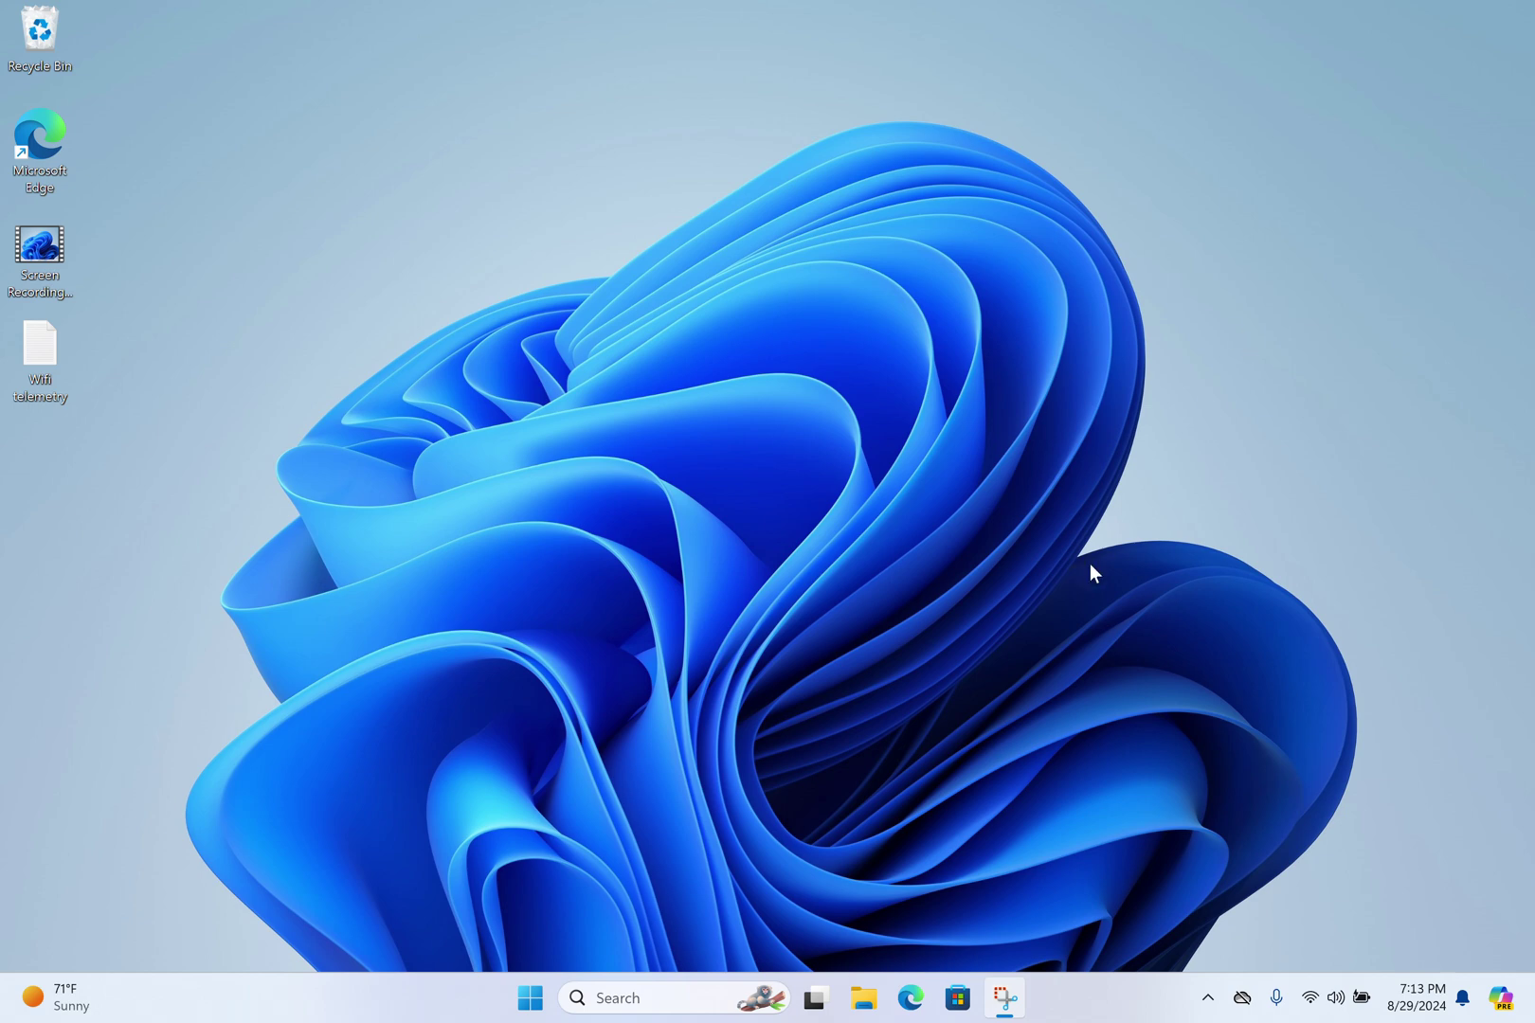
Step: Open the browser and load firmware.ardupilot.org
click(910, 998)
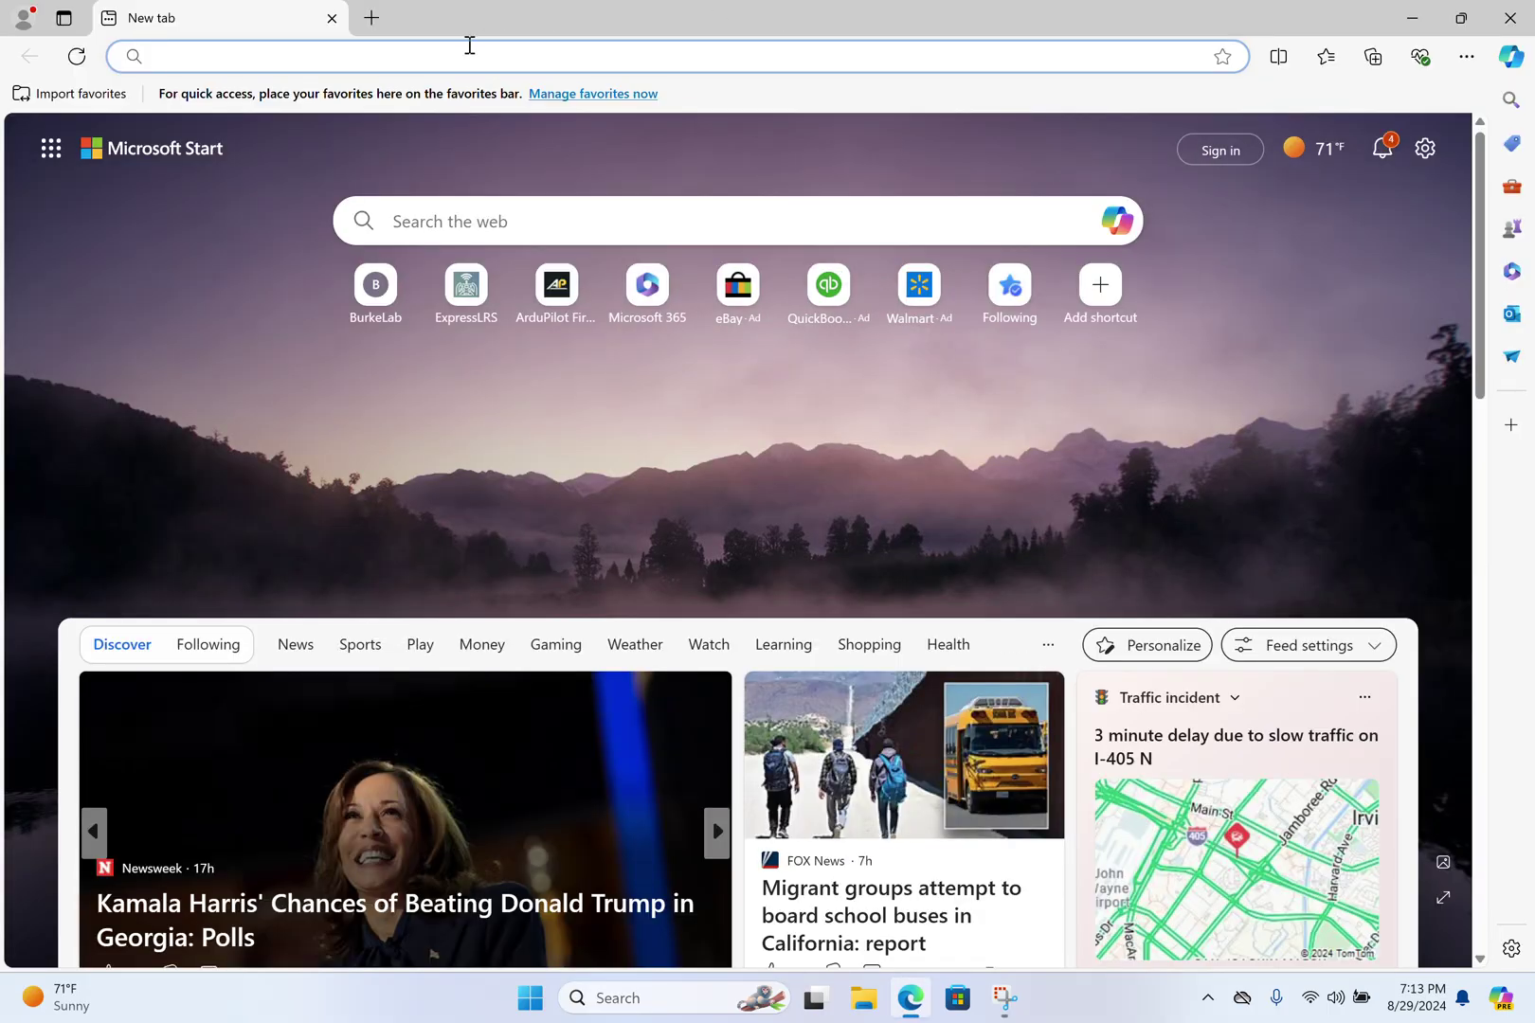
click(469, 46)
text(firmware.ardupilot.org)
key(Return)
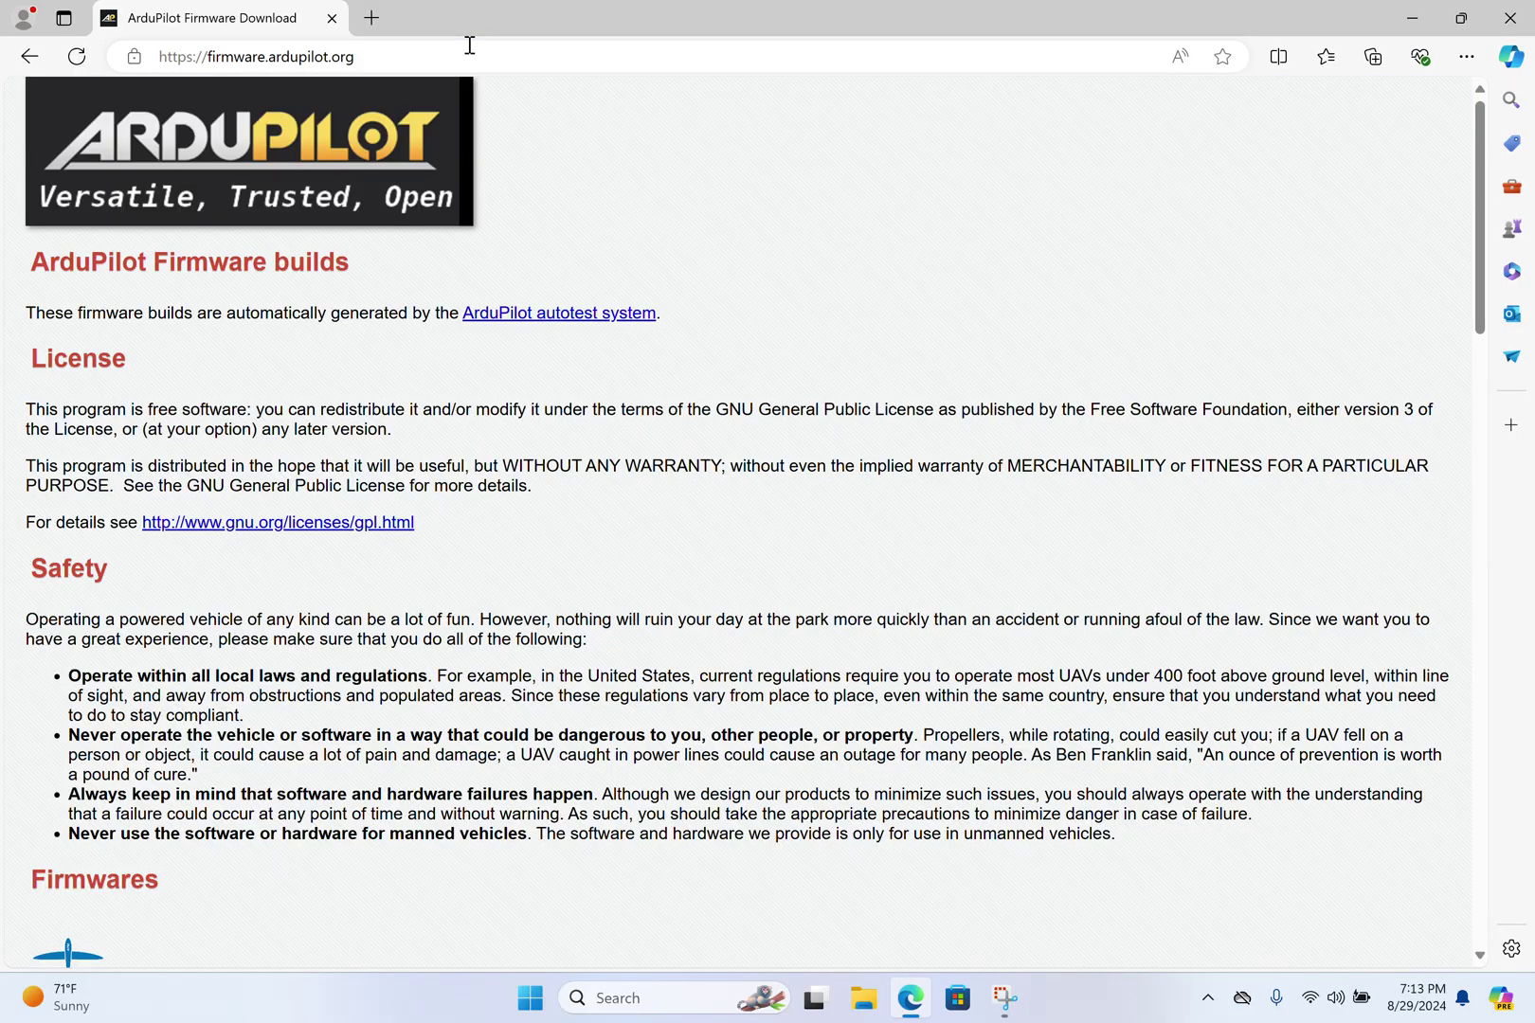
scroll(493, 449, down, 2)
scroll(327, 483, down, 1)
scroll(275, 530, down, 3)
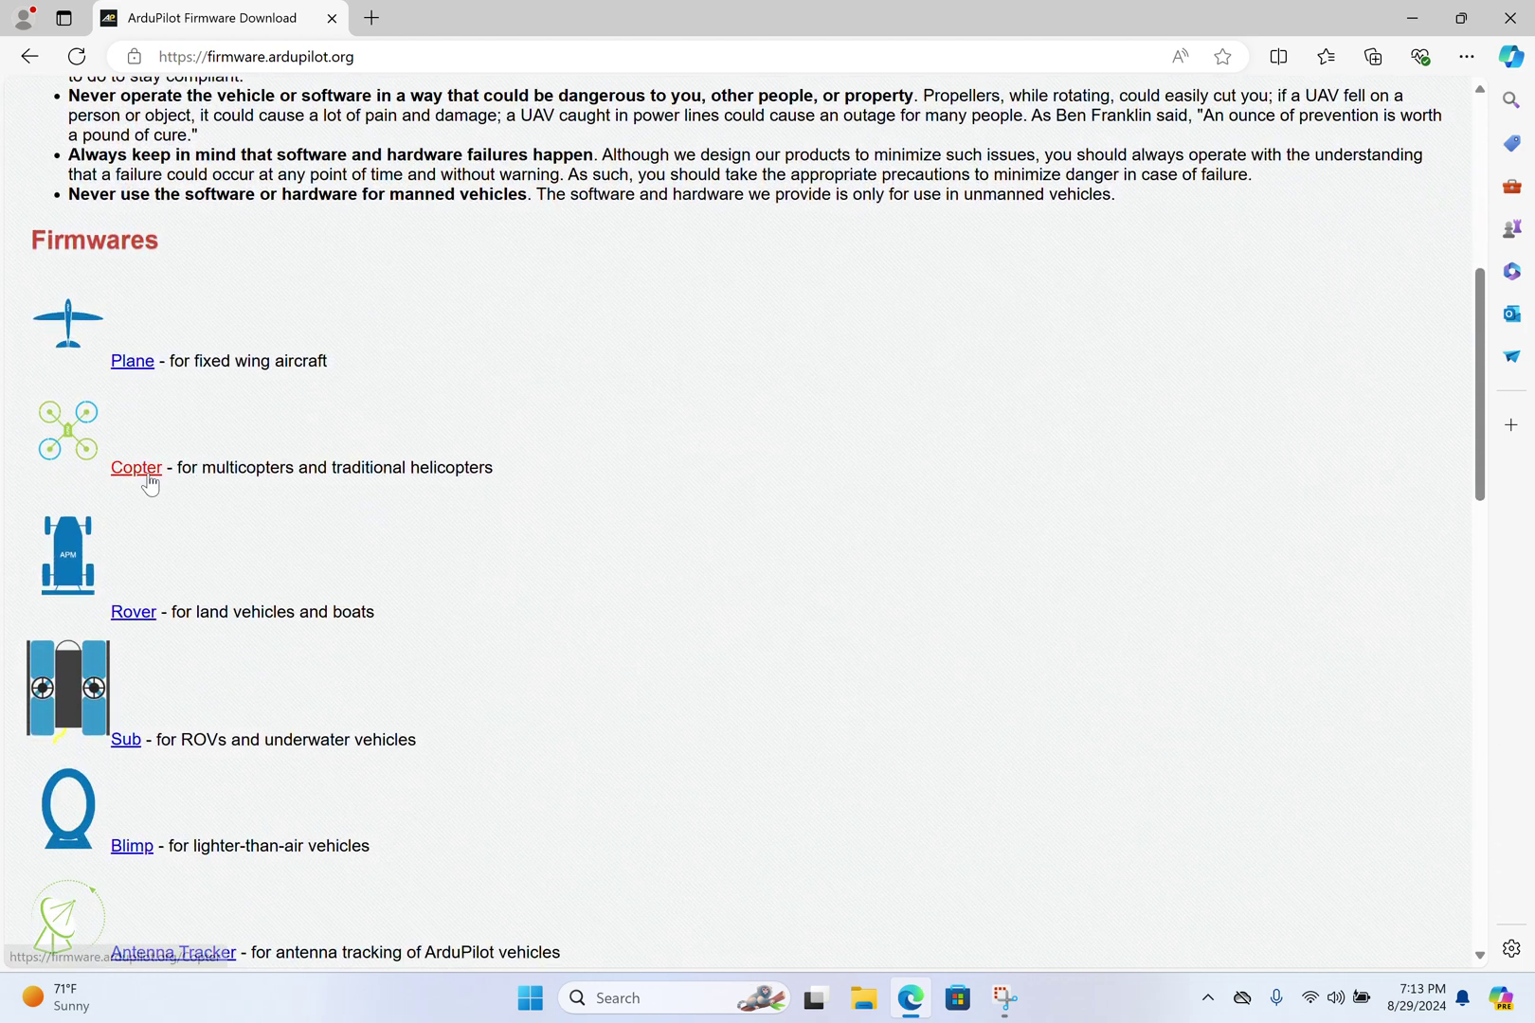
Step: Go to the Copter stable-4.5.5 builds and search the board list for 'matek'
click(149, 485)
scroll(696, 446, down, 15)
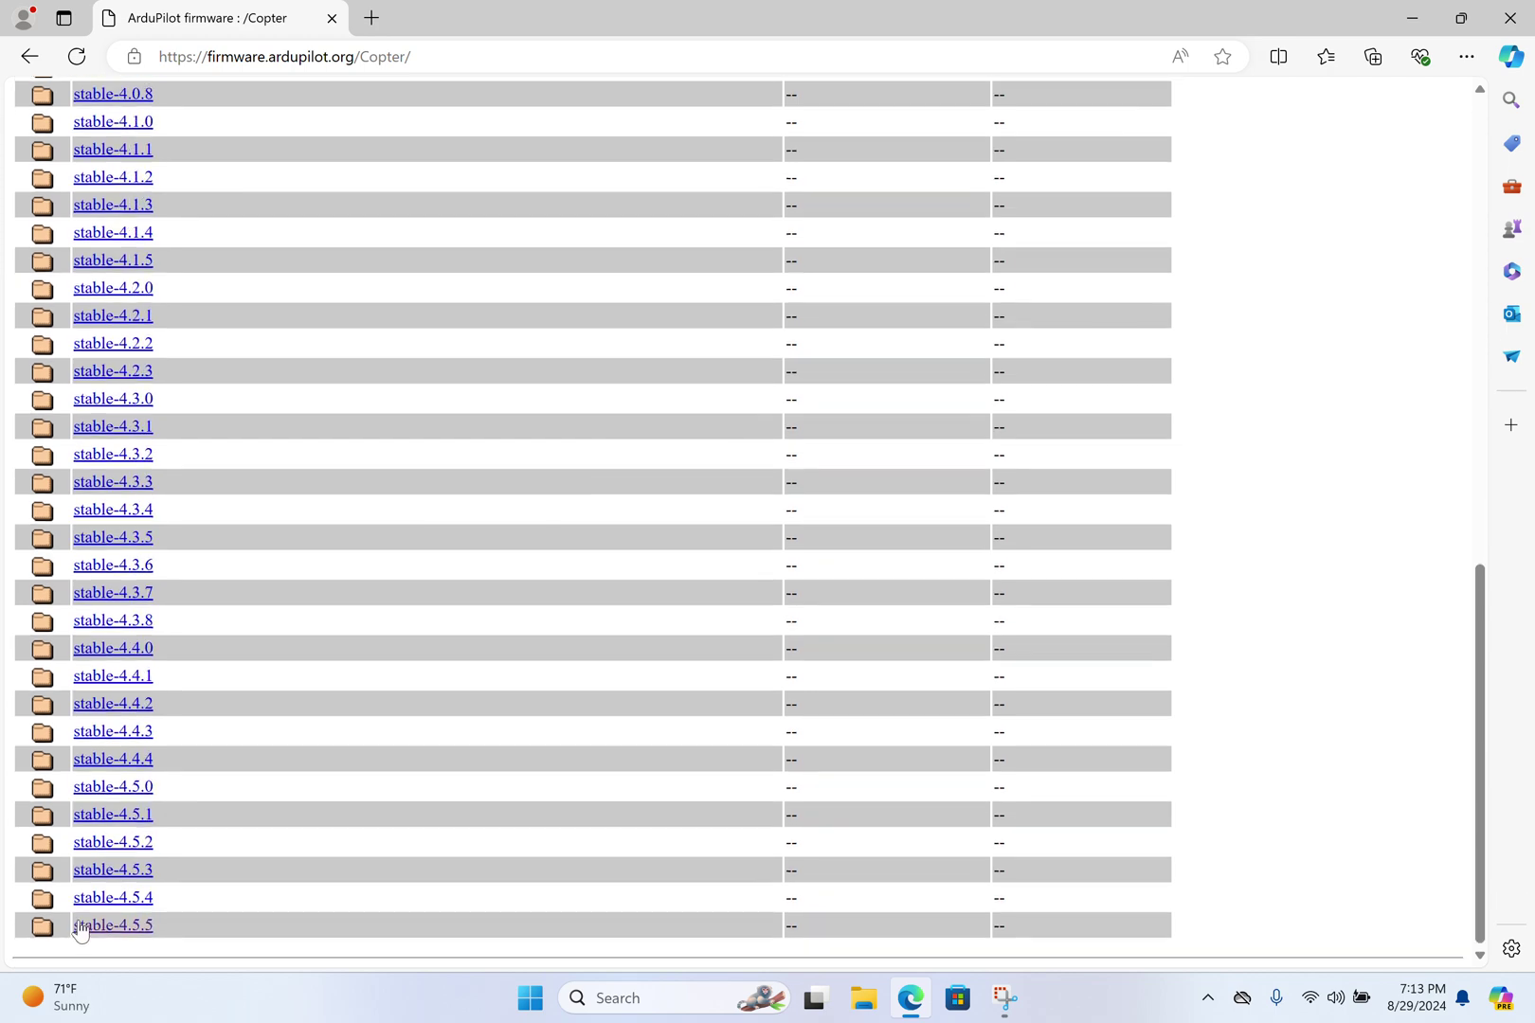
click(79, 927)
scroll(530, 345, down, 5)
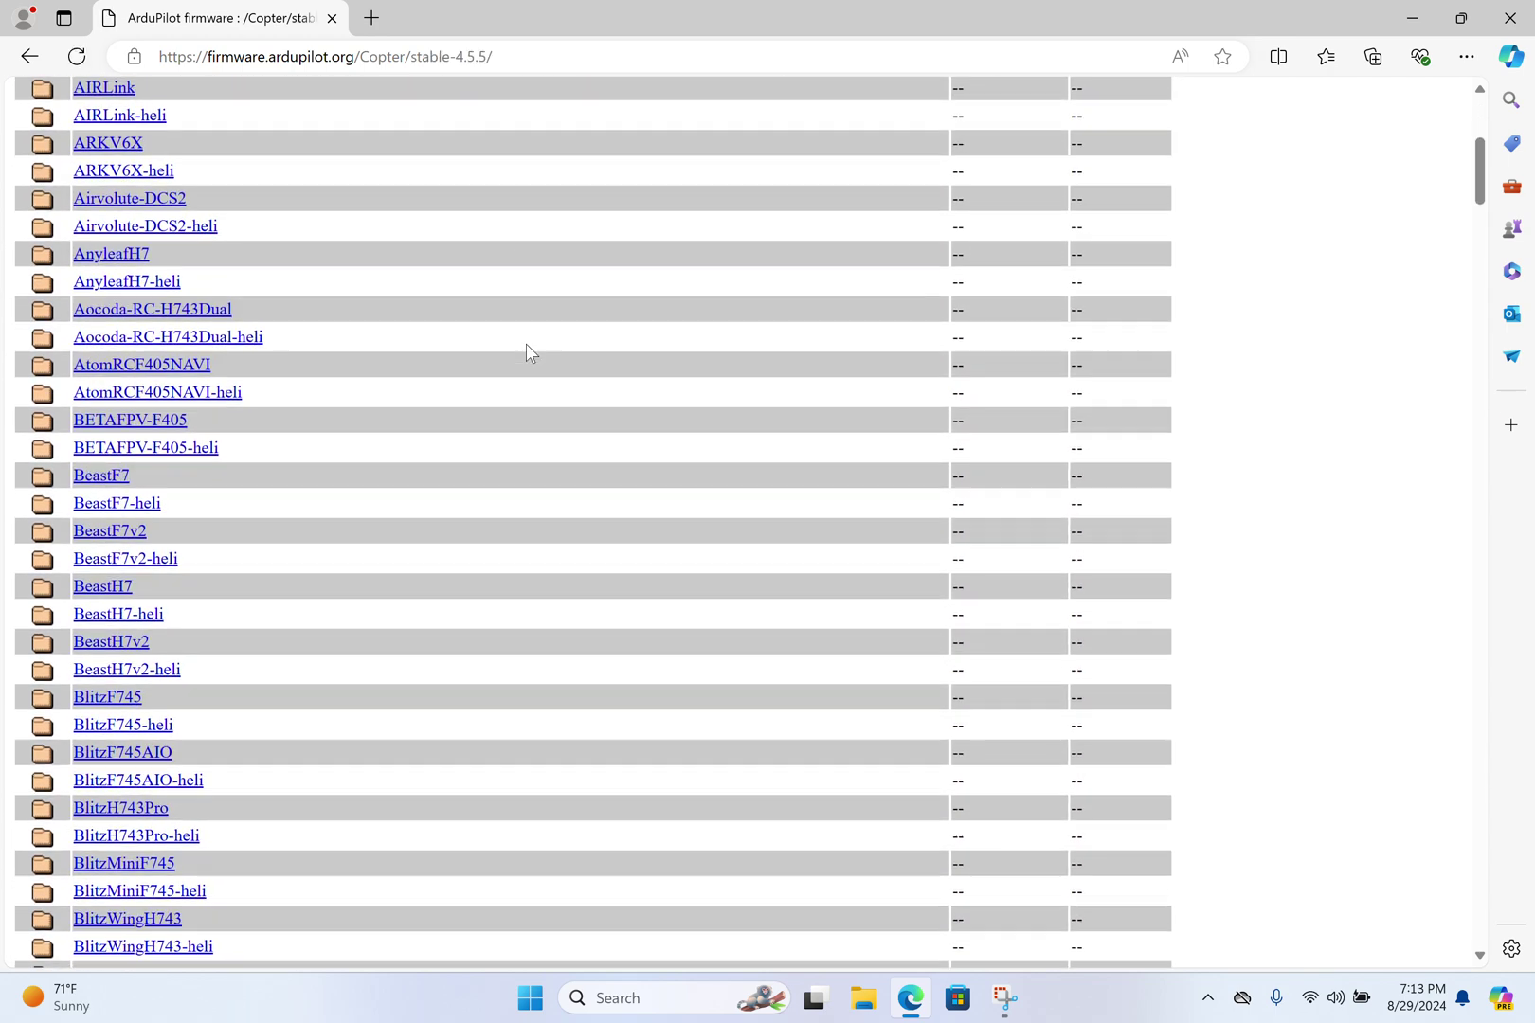
scroll(530, 353, down, 1)
key(ctrl+f)
text(matek)
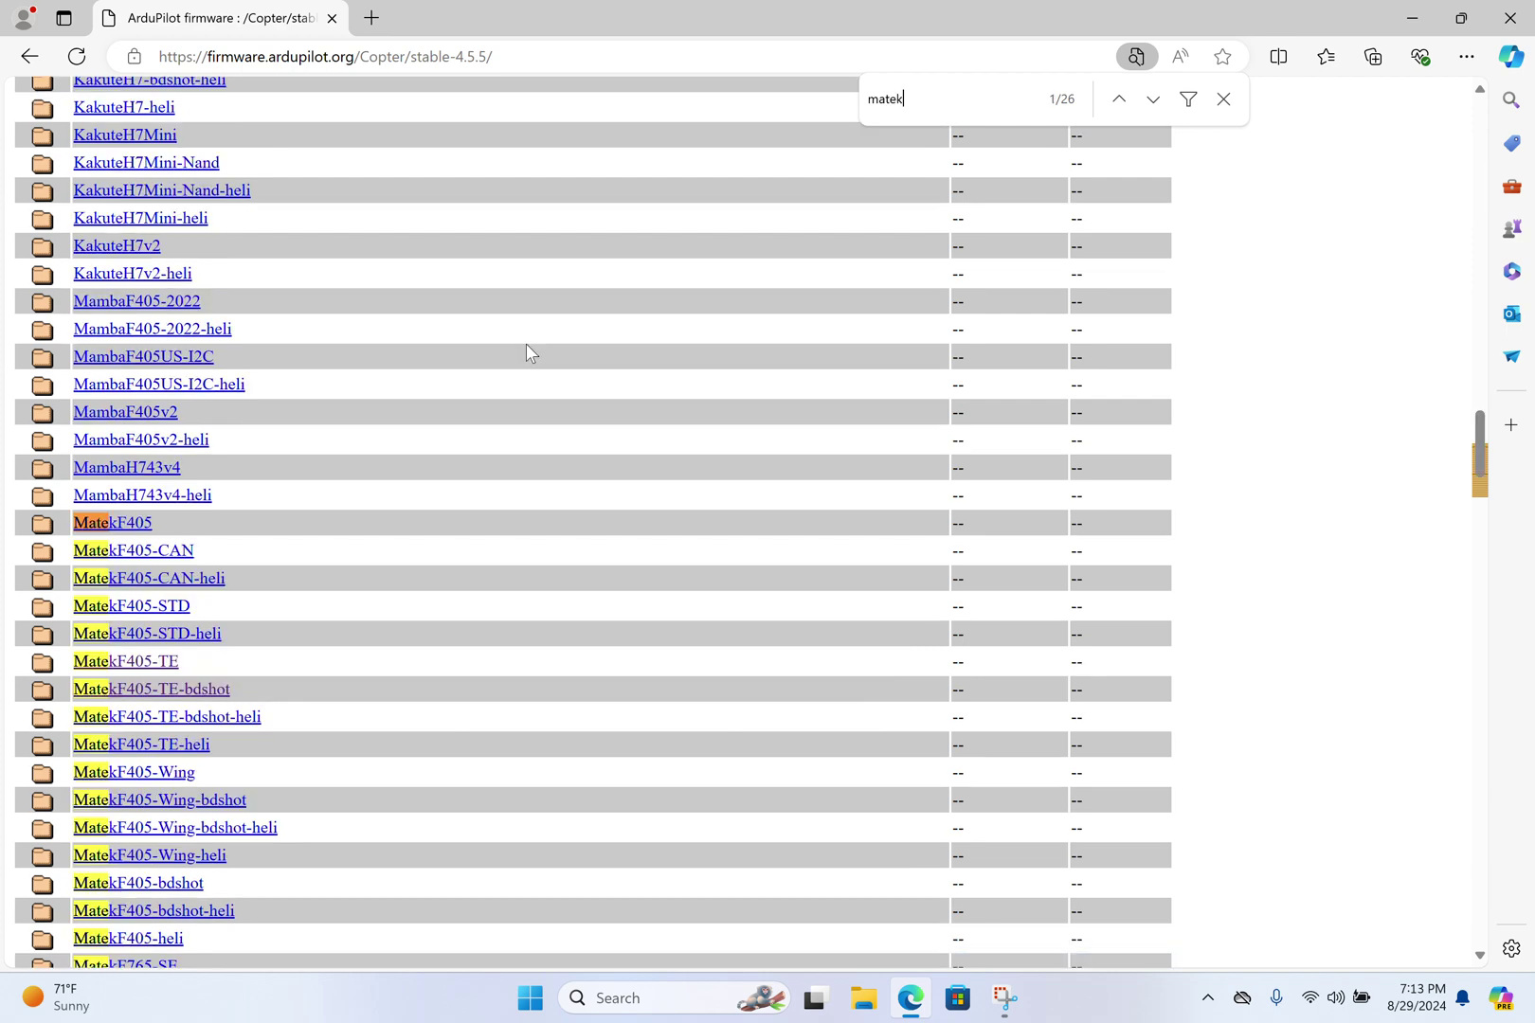
scroll(275, 632, down, 1)
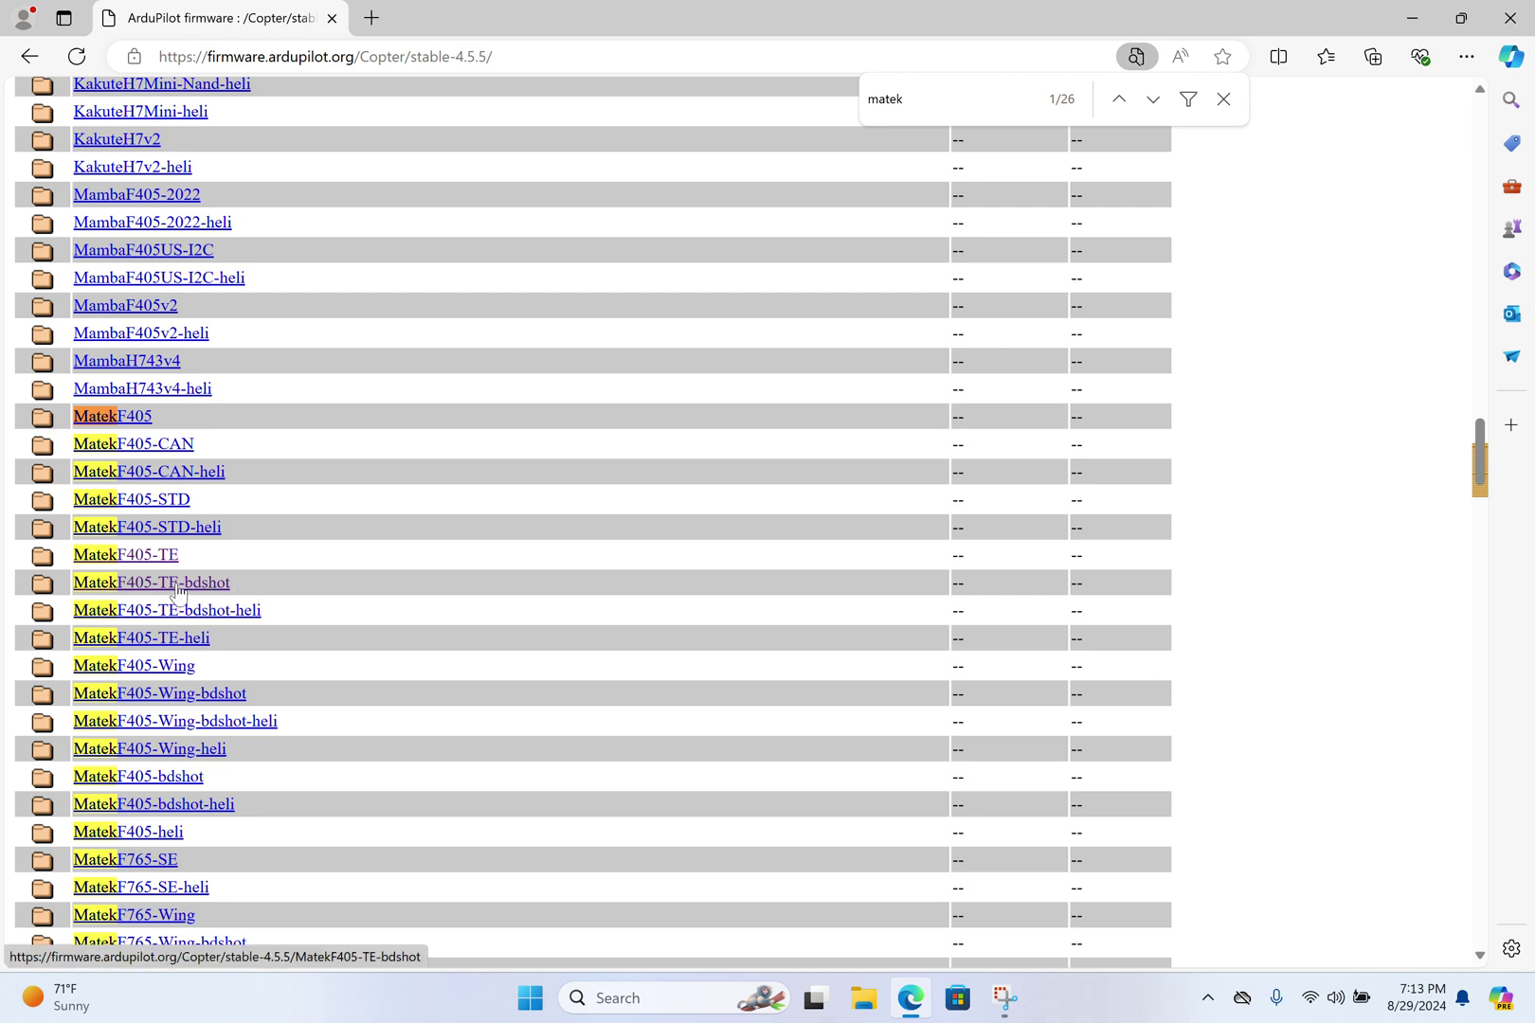
Step: Download arducopter.apj from the MatekF405-TE folder
click(136, 561)
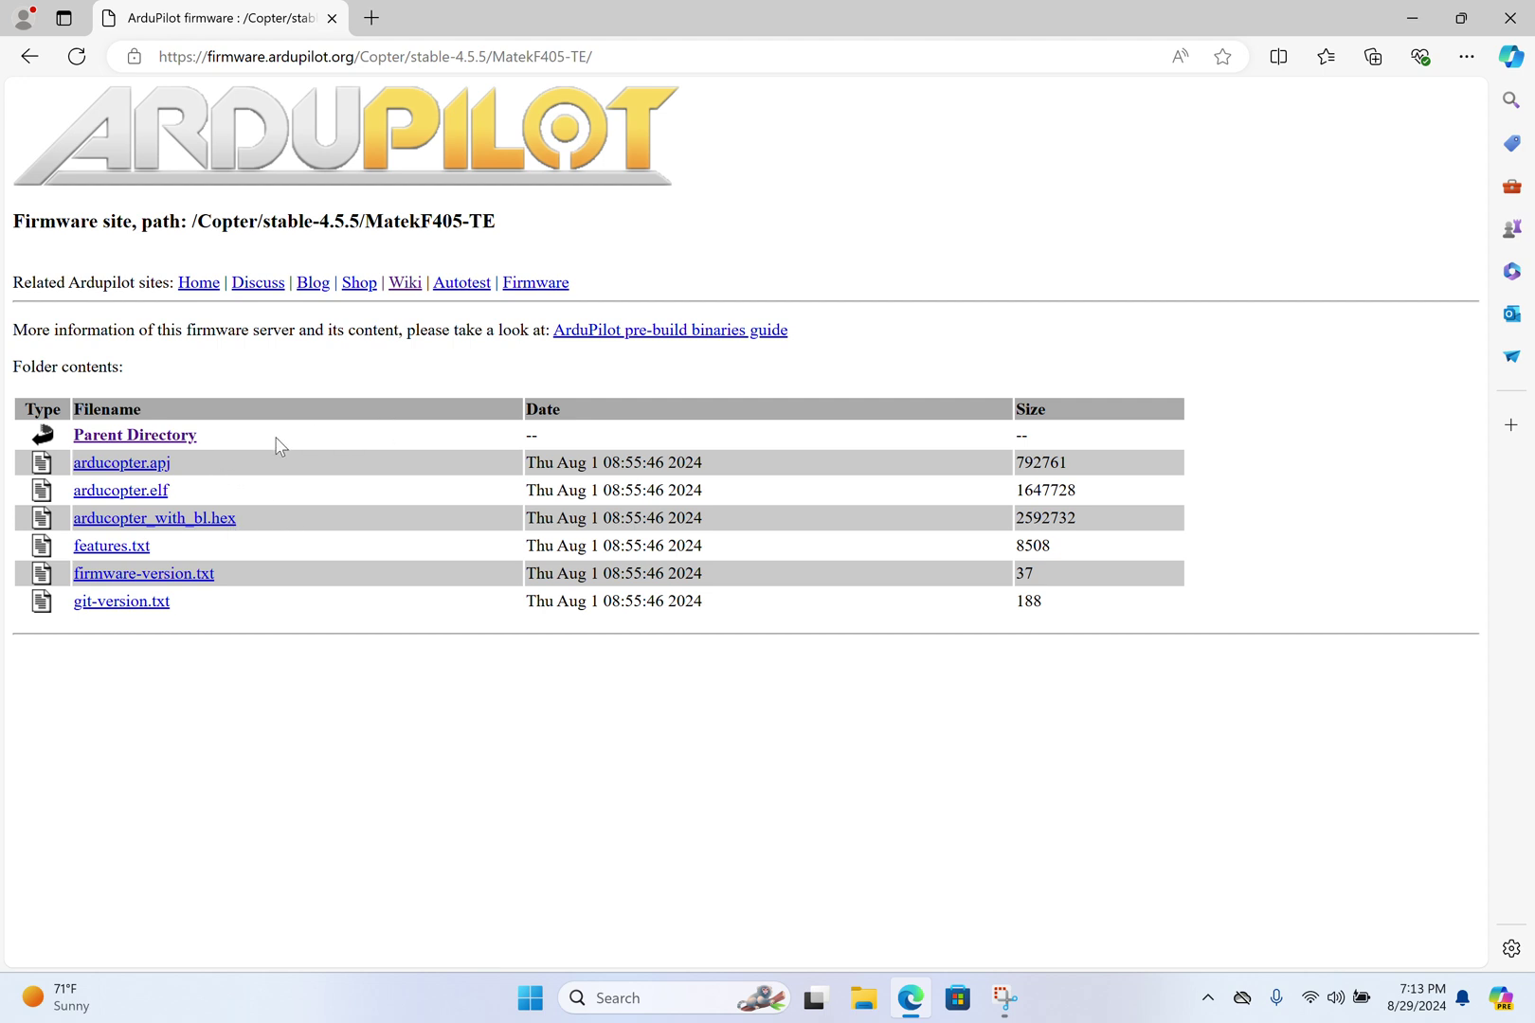
click(150, 469)
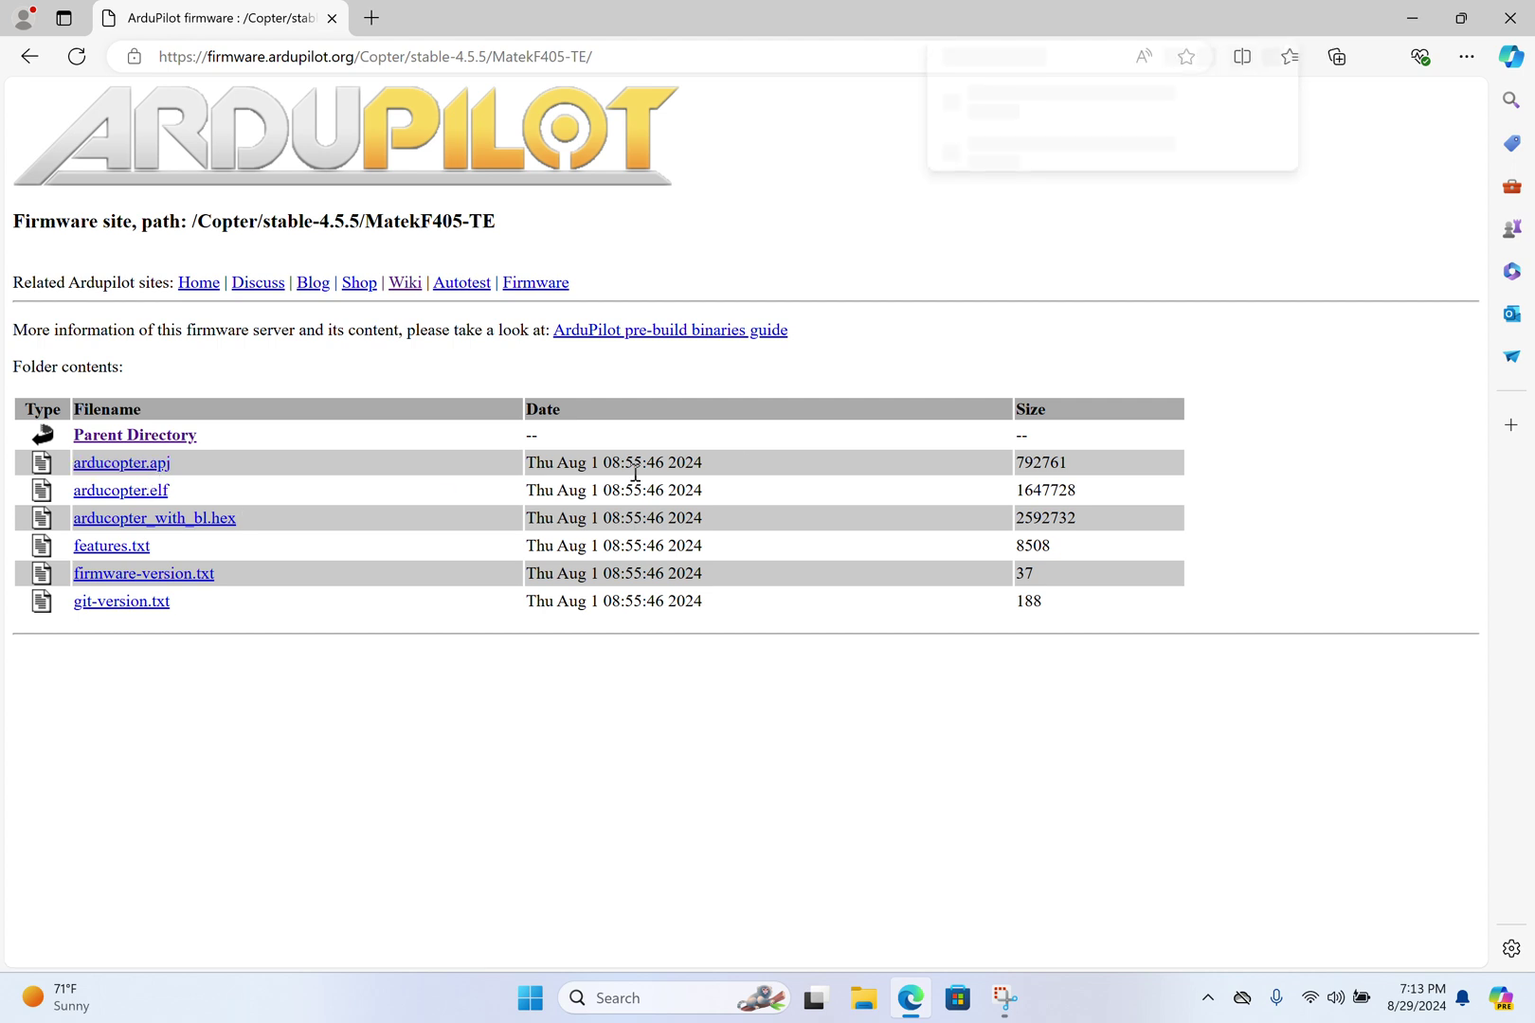
click(1412, 19)
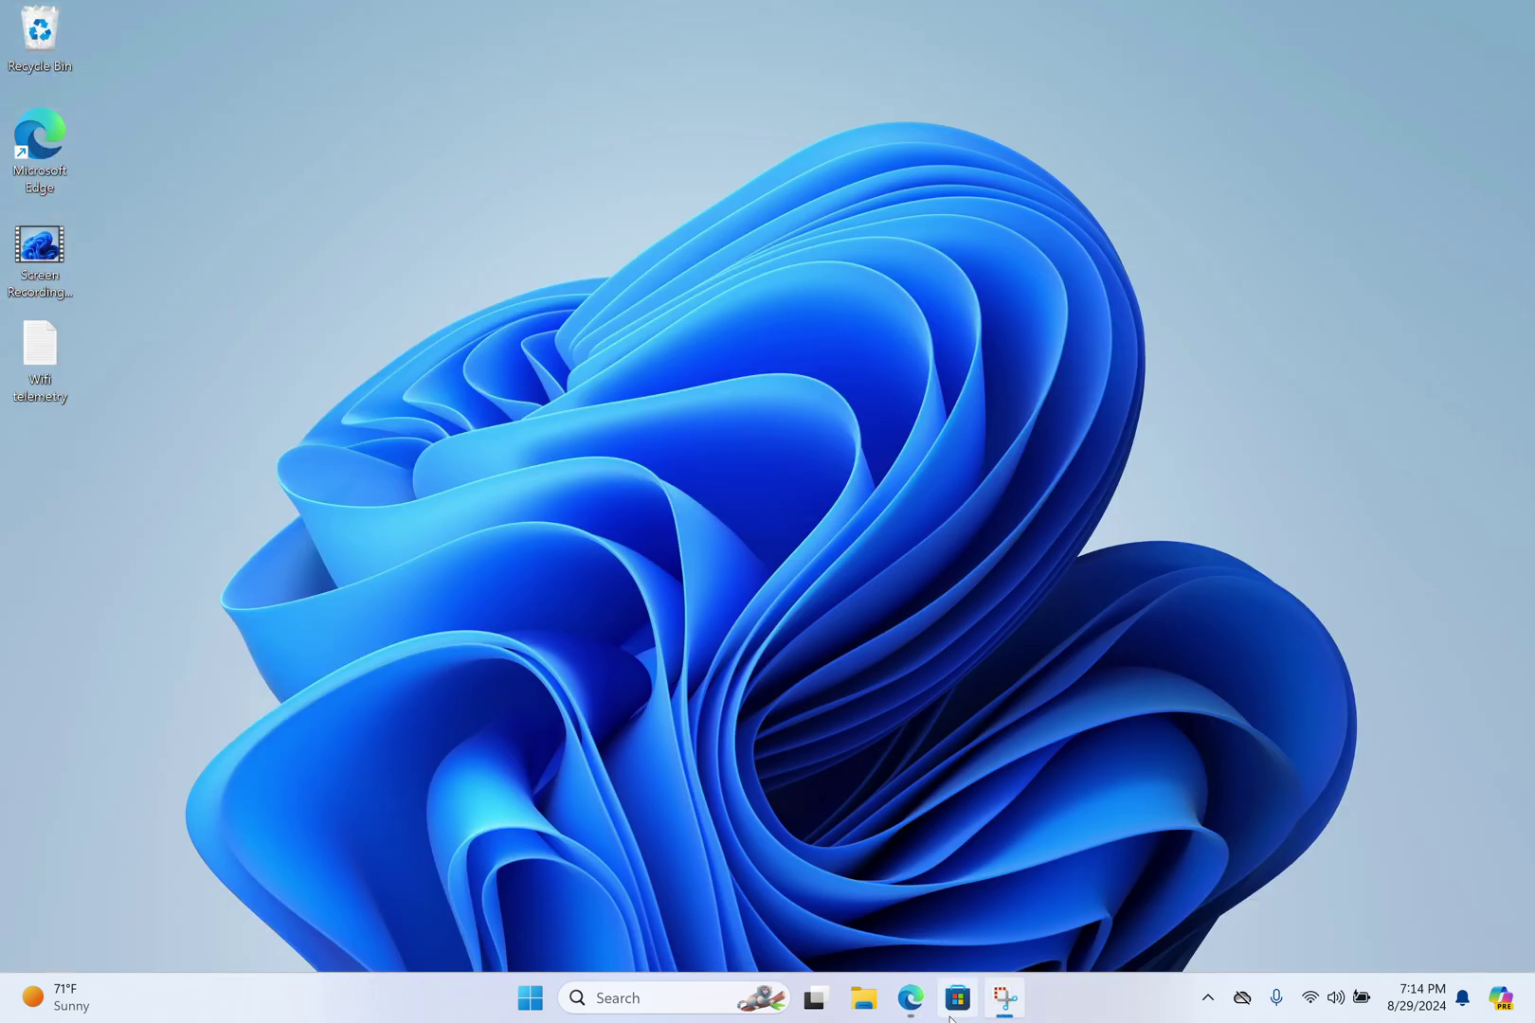
click(911, 998)
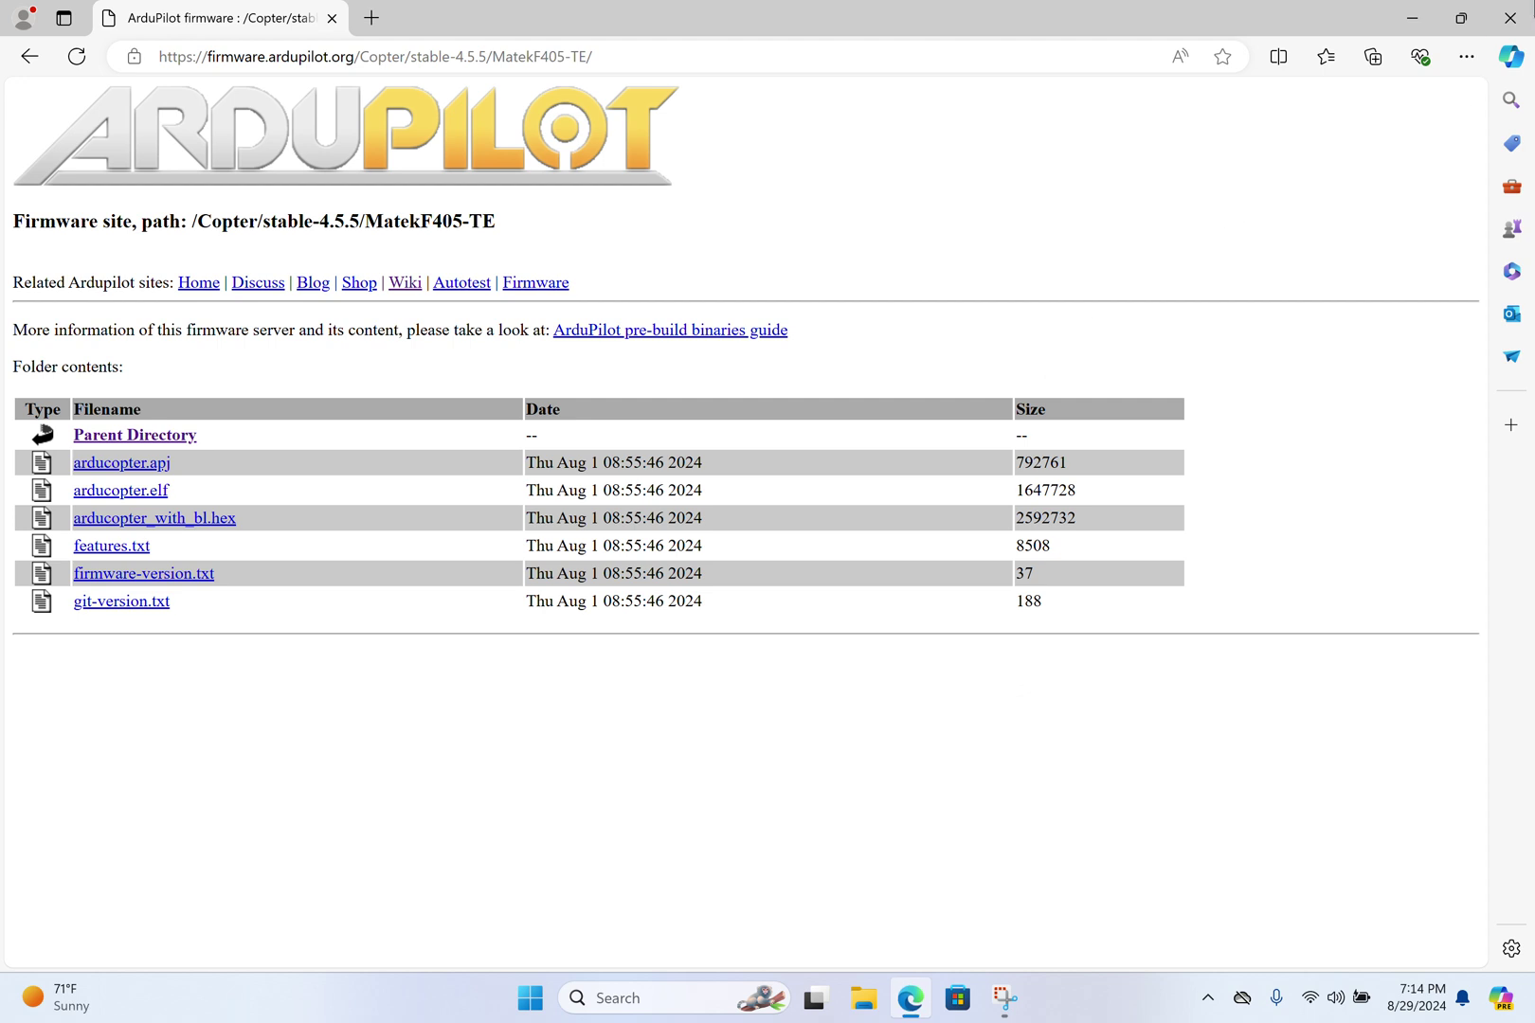
Step: Show Edge's recent downloads, now listing arducopter (1).apj
click(1466, 57)
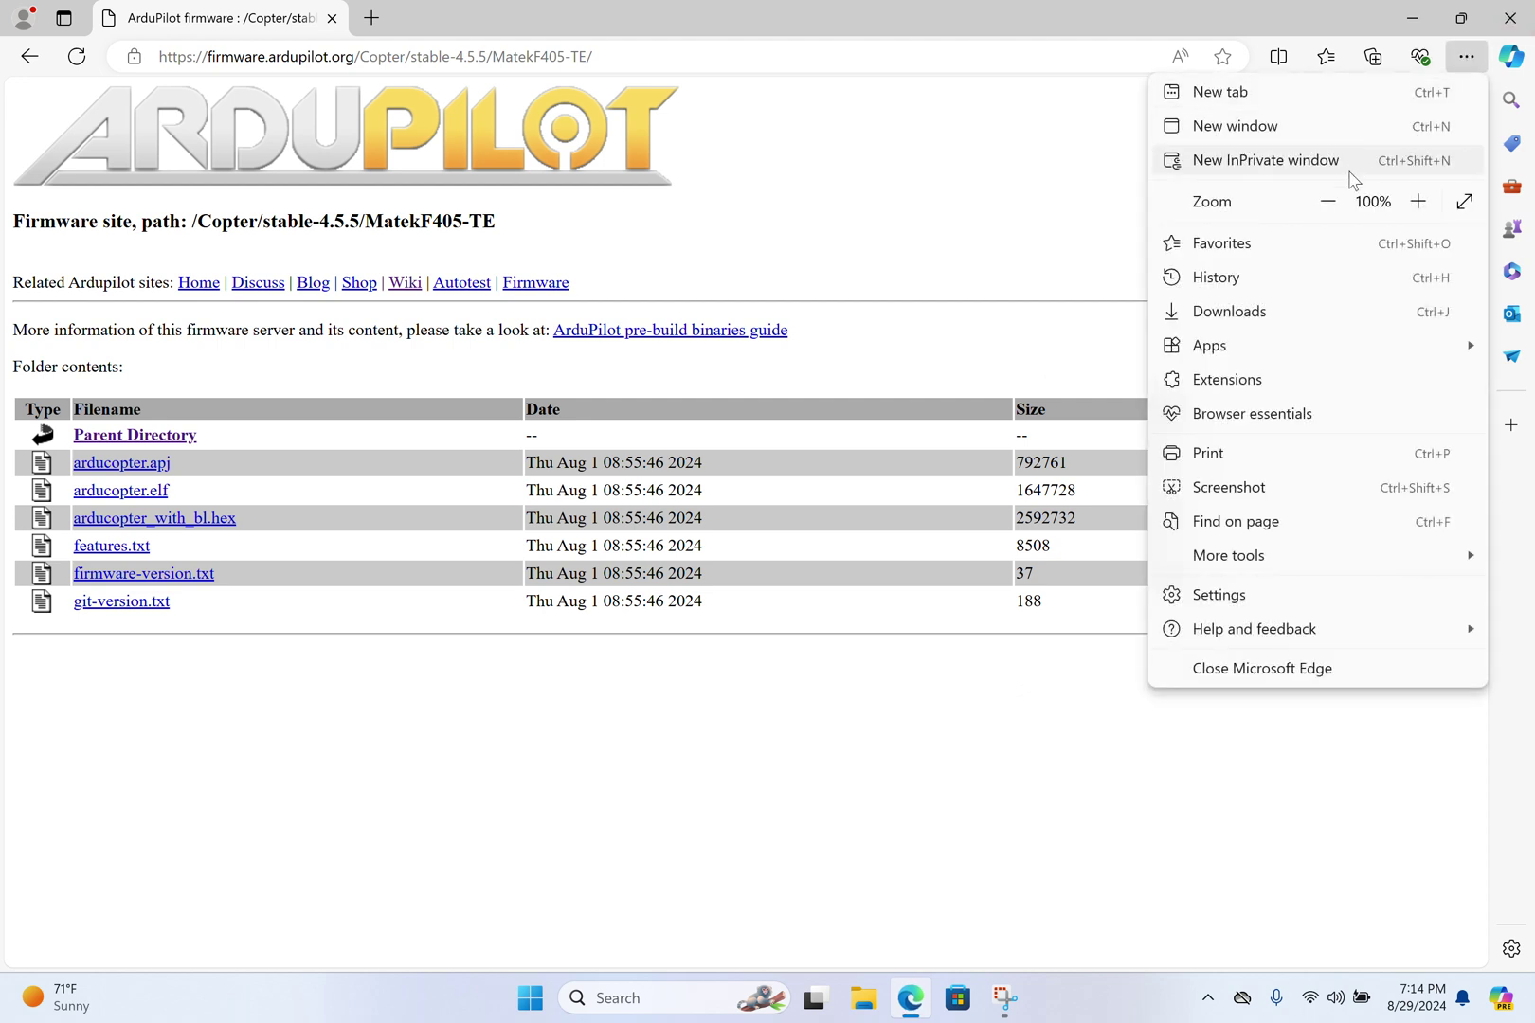
click(1099, 84)
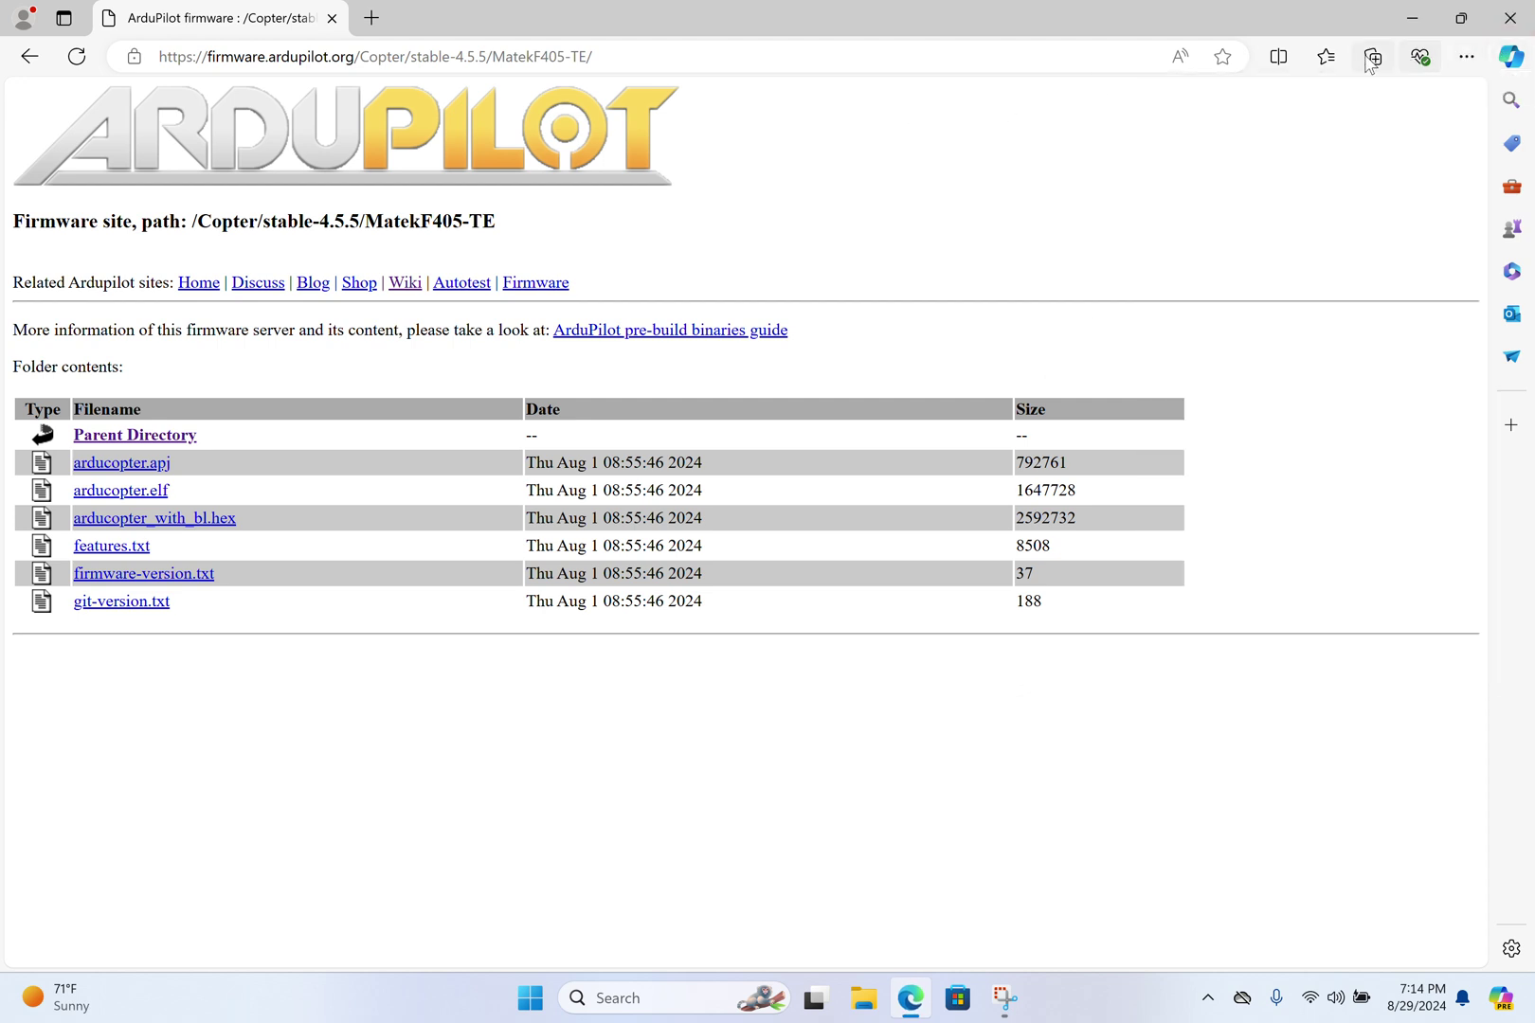
click(1466, 59)
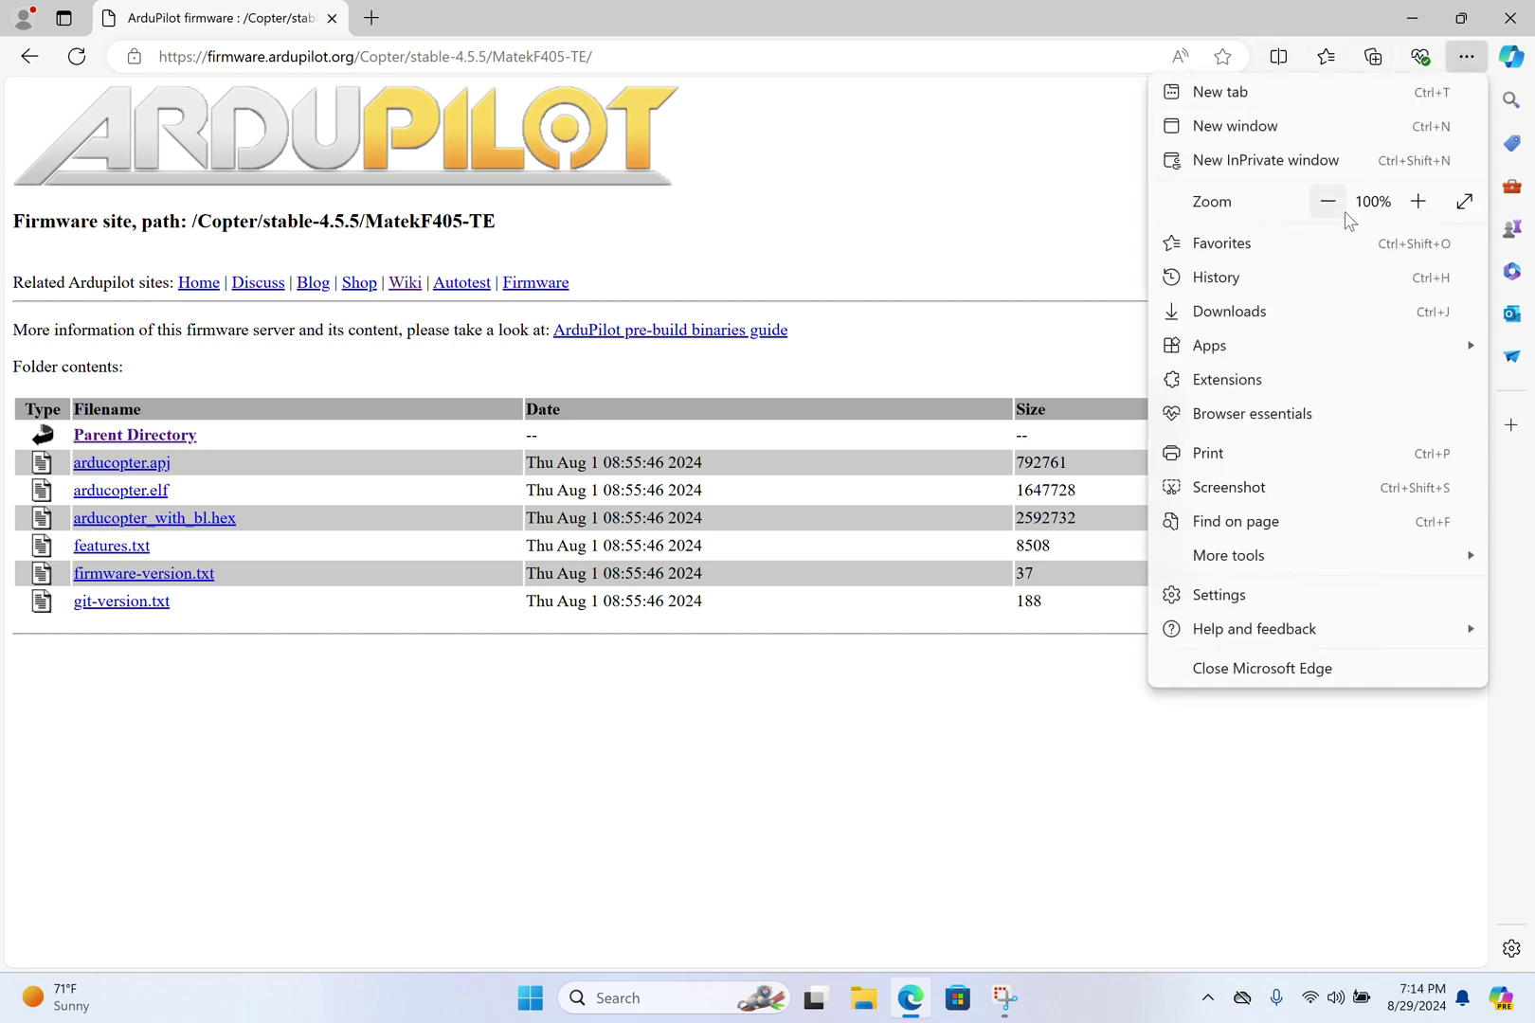
click(1312, 310)
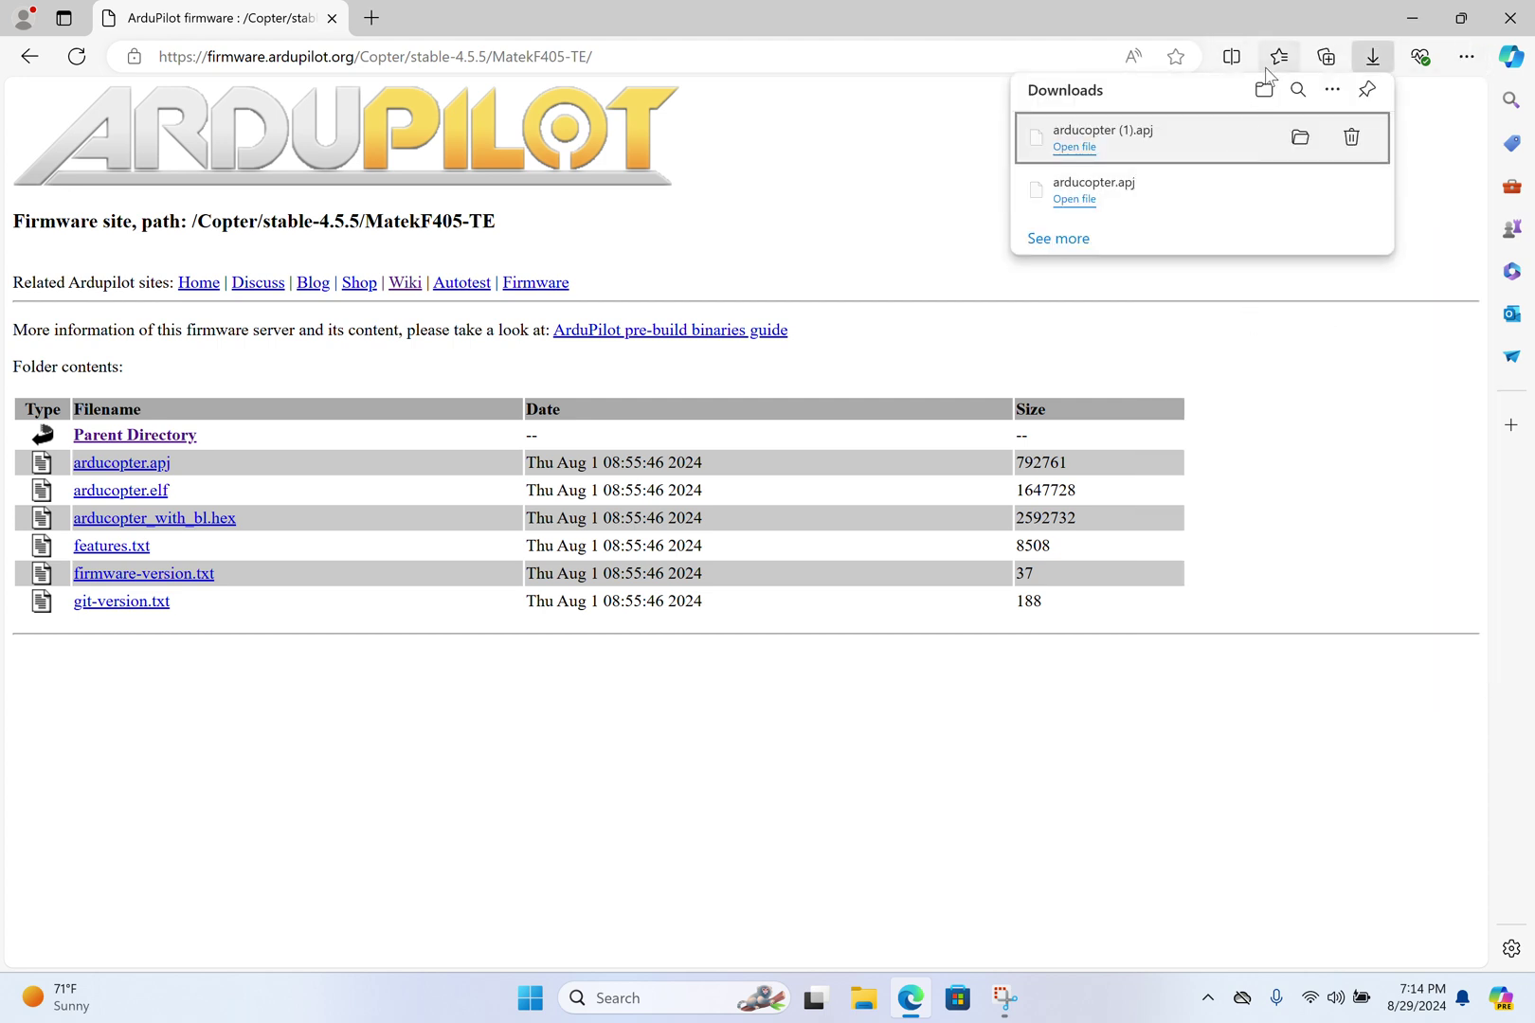
Step: Open the Downloads folder, close the browser and delete the older arducopter.apj
click(1264, 90)
click(1527, 17)
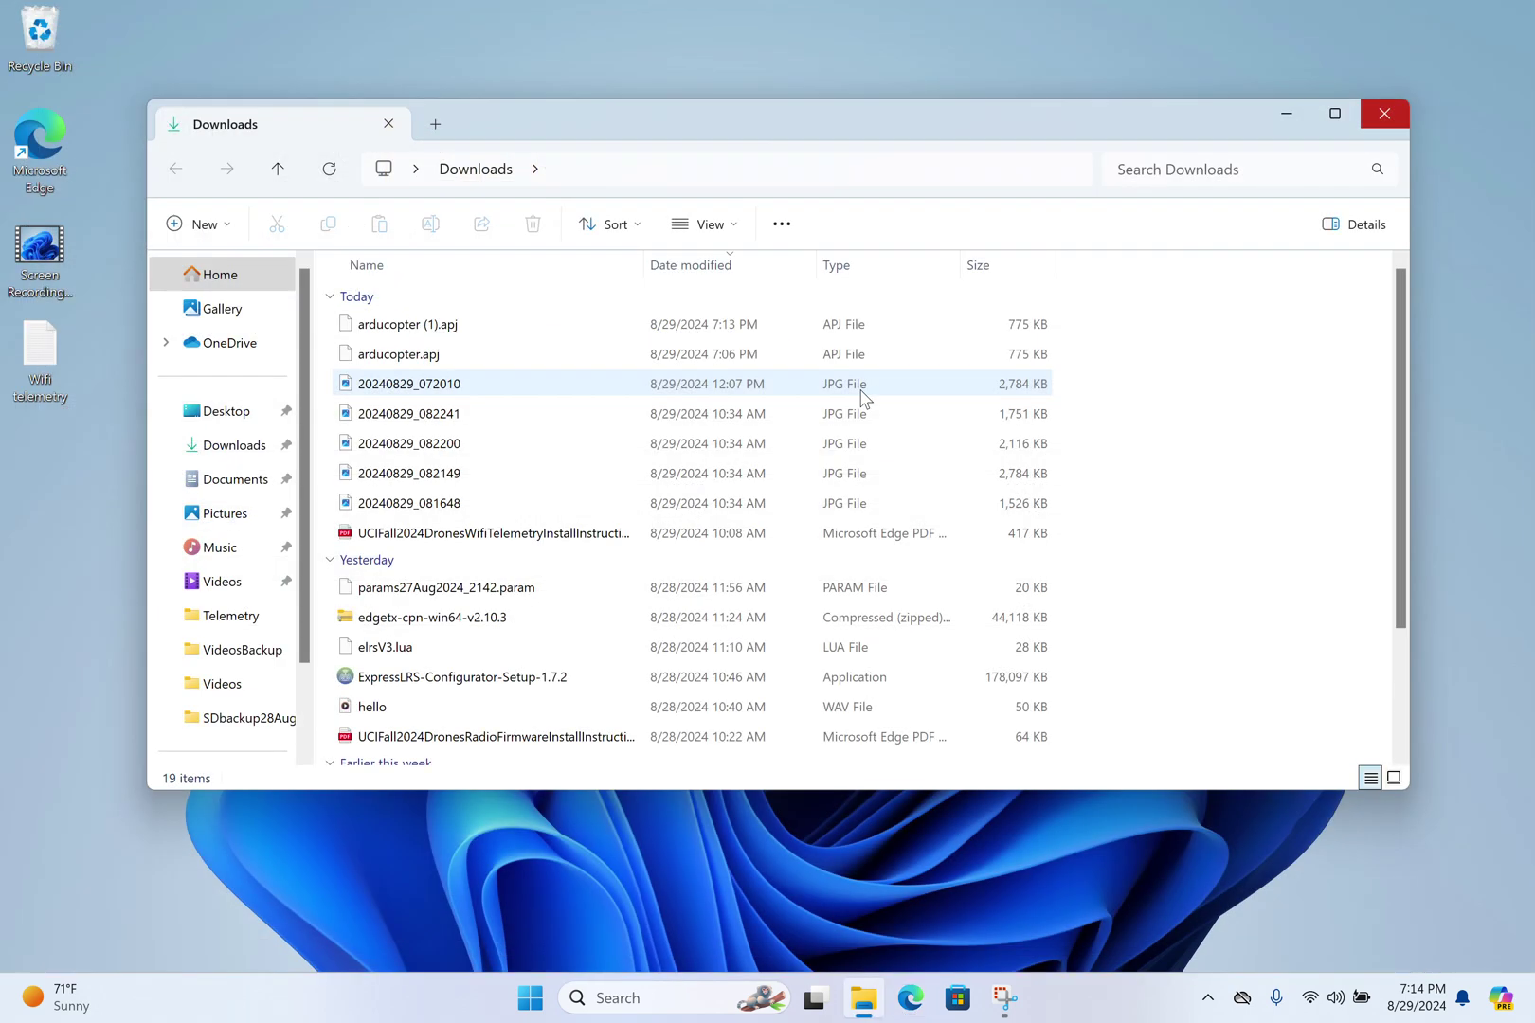
click(408, 356)
drag(383, 357, 39, 38)
Step: Copy arducopter (1).apj from the Downloads folder
click(414, 334)
right_click(414, 334)
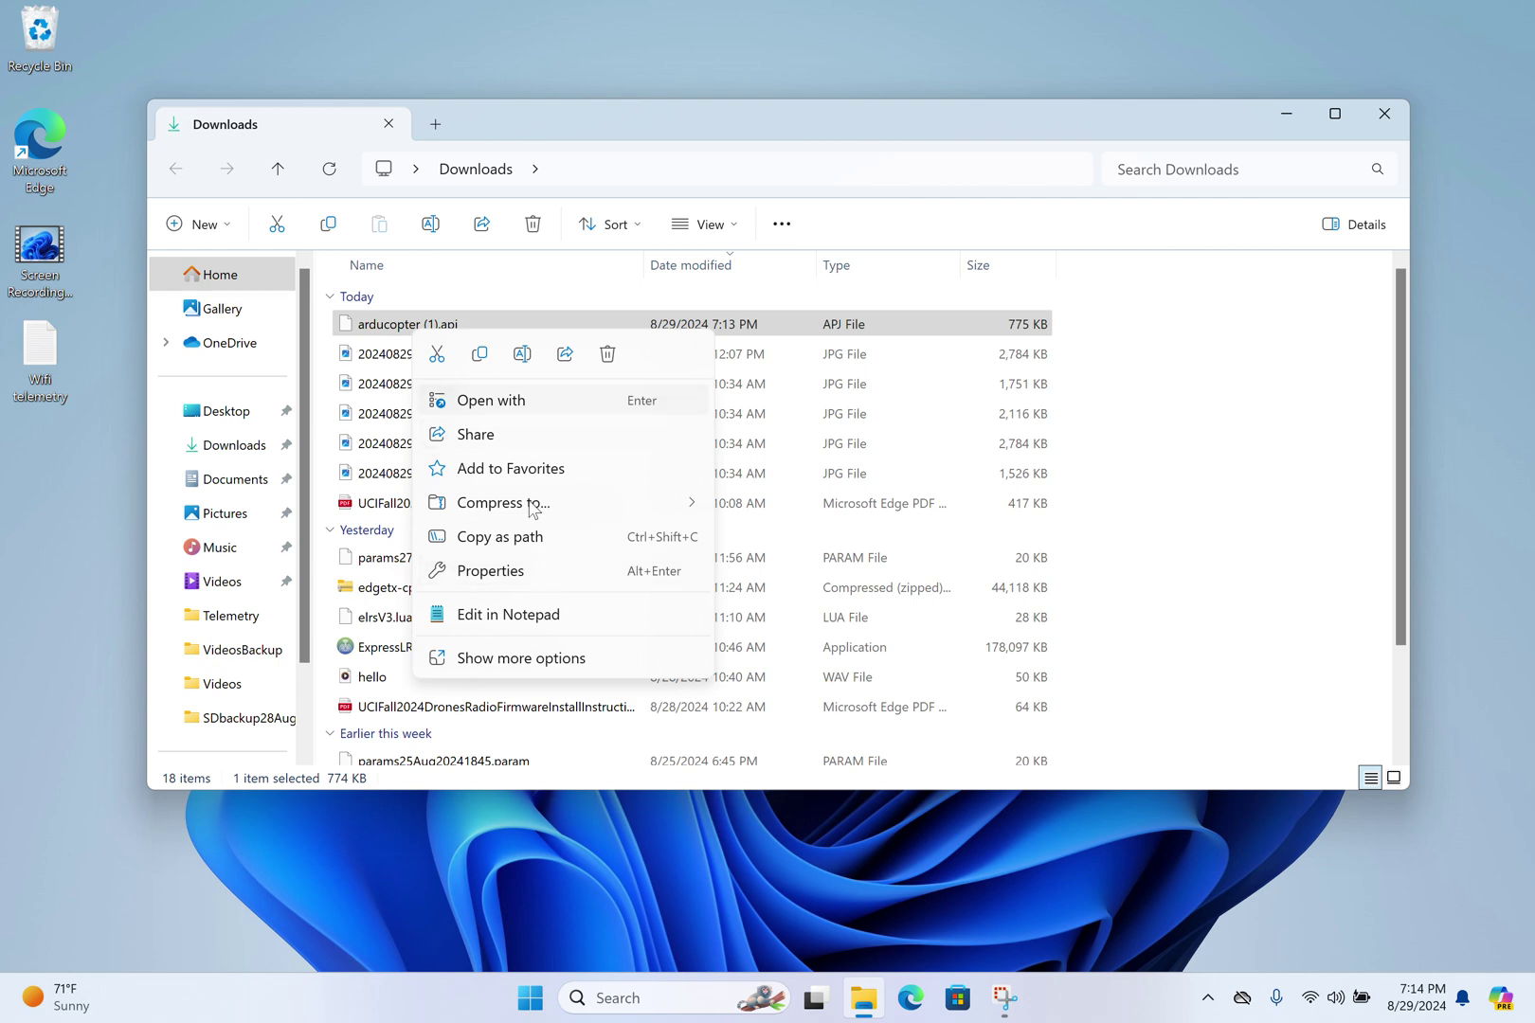
mouse_move(526, 487)
click(481, 355)
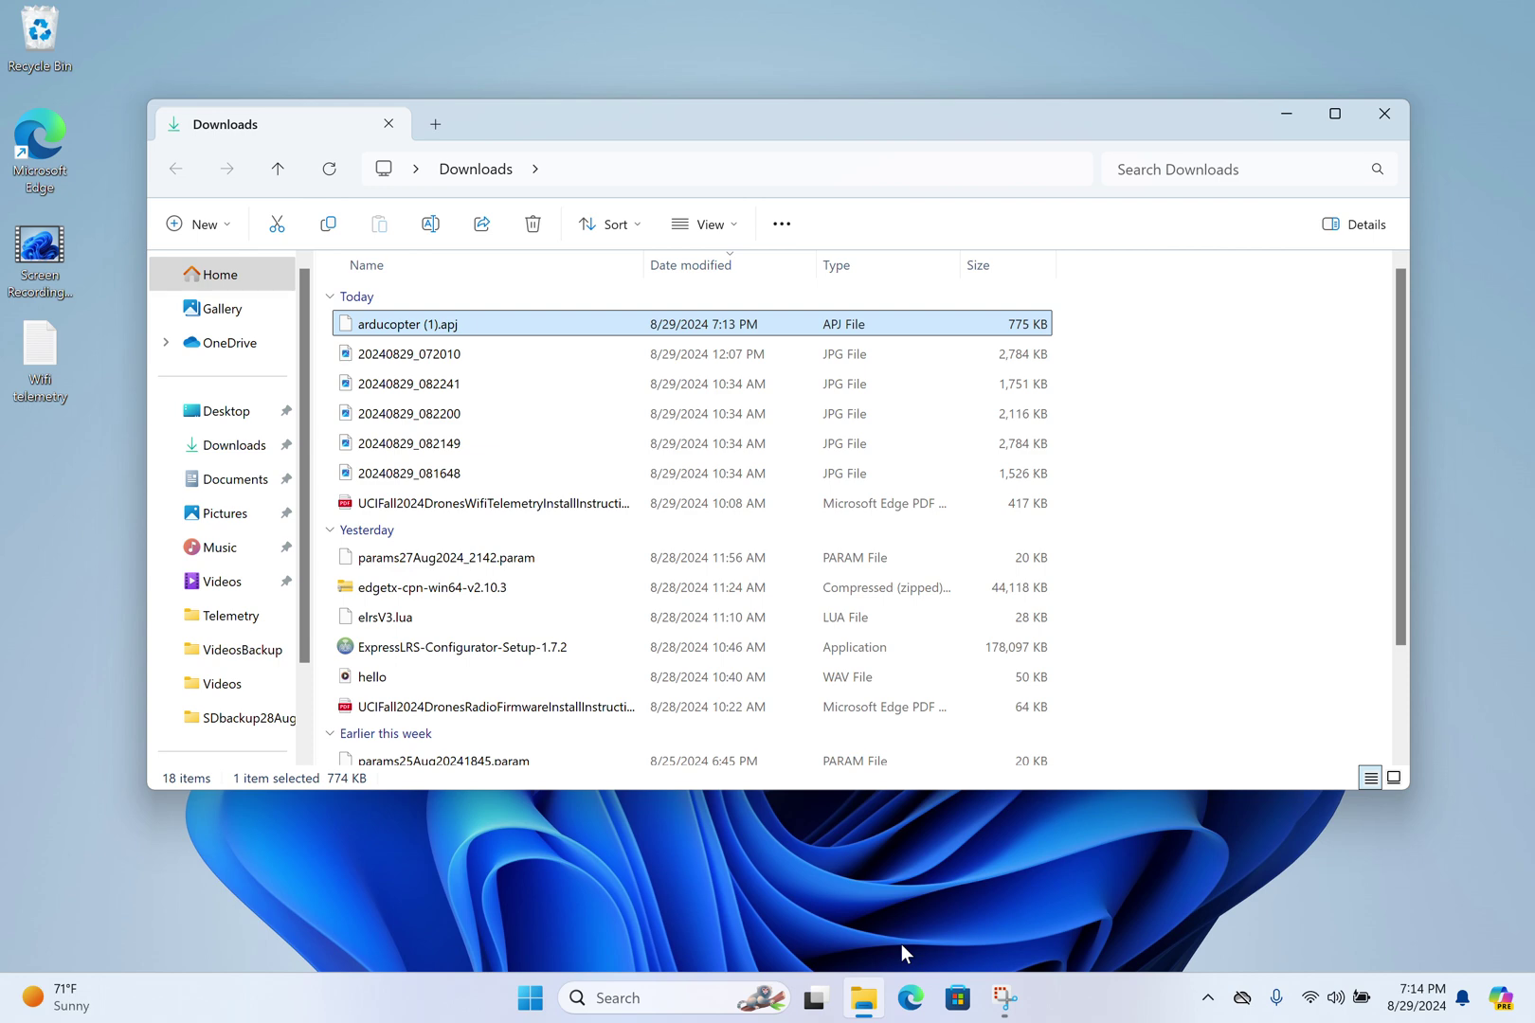
key(super)
Step: Launch Mission Planner by searching 'mis' in the Start menu
text(mis)
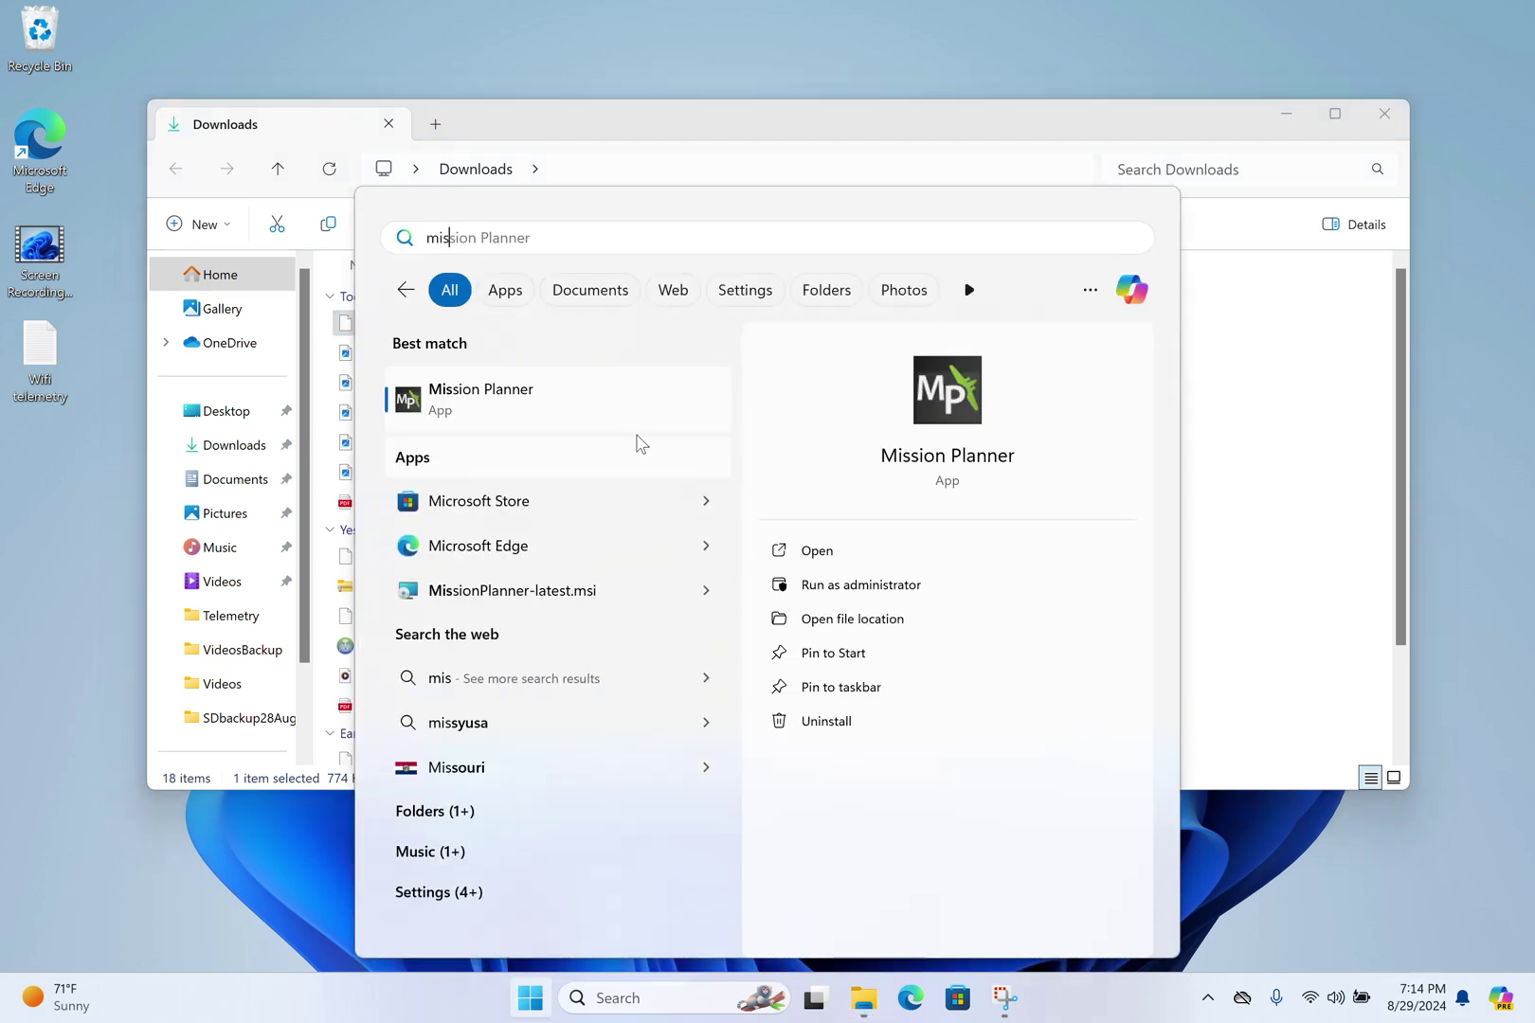
click(610, 414)
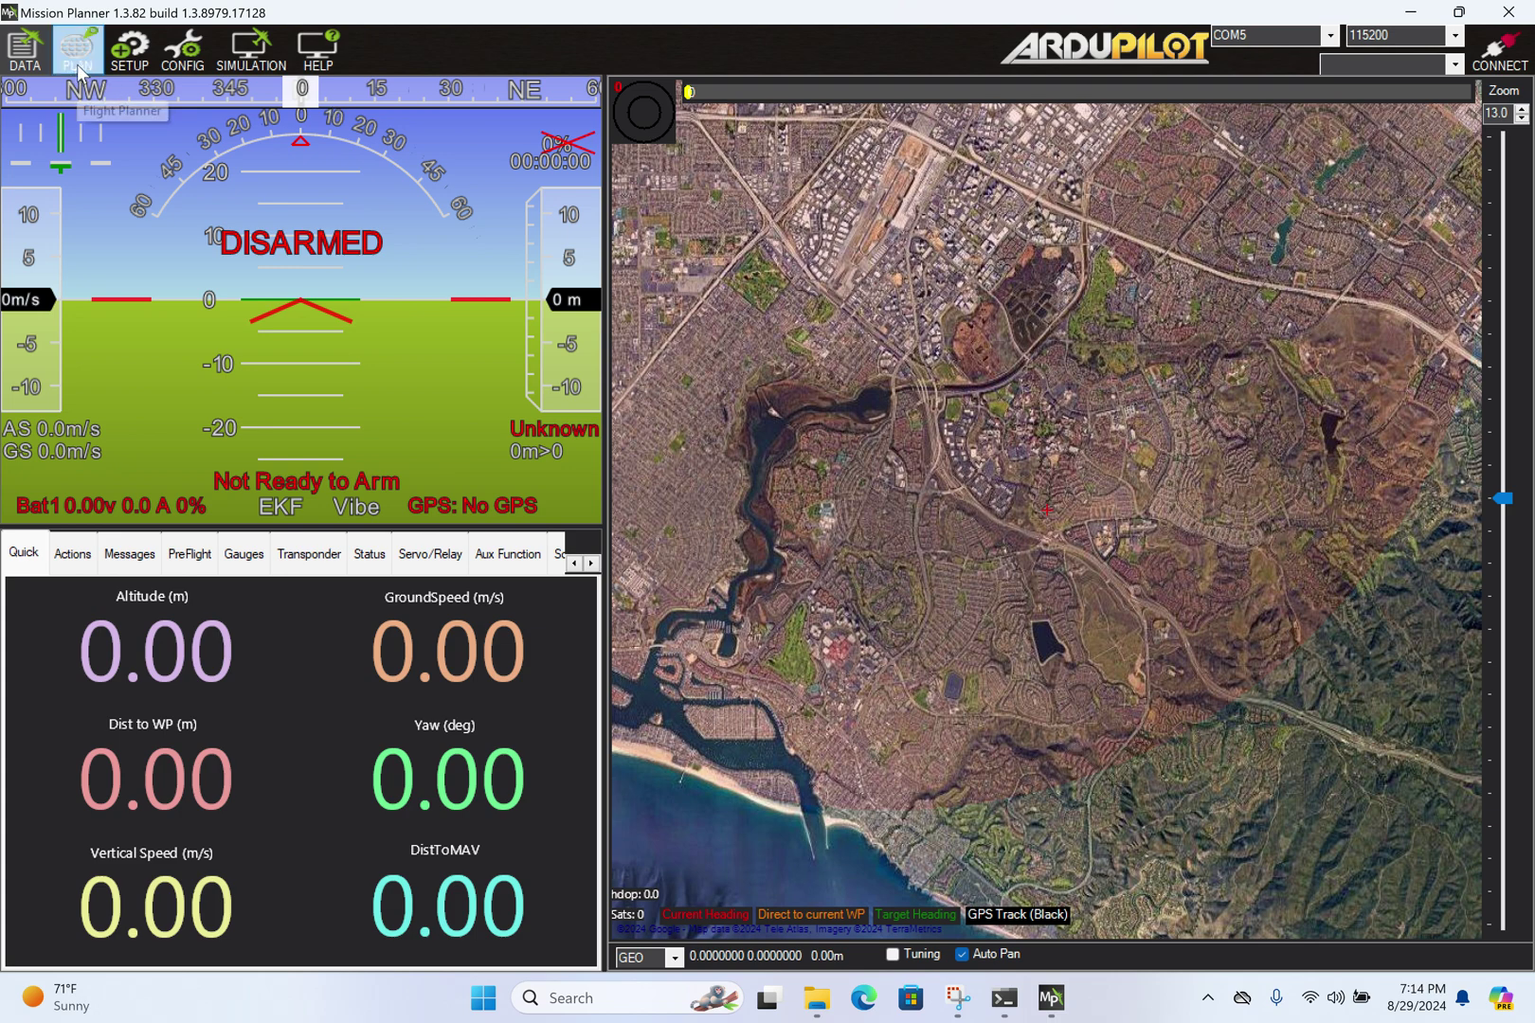
Step: Load arducopter (1).apj as custom firmware under Install Firmware, which reports it's already on the board
click(123, 64)
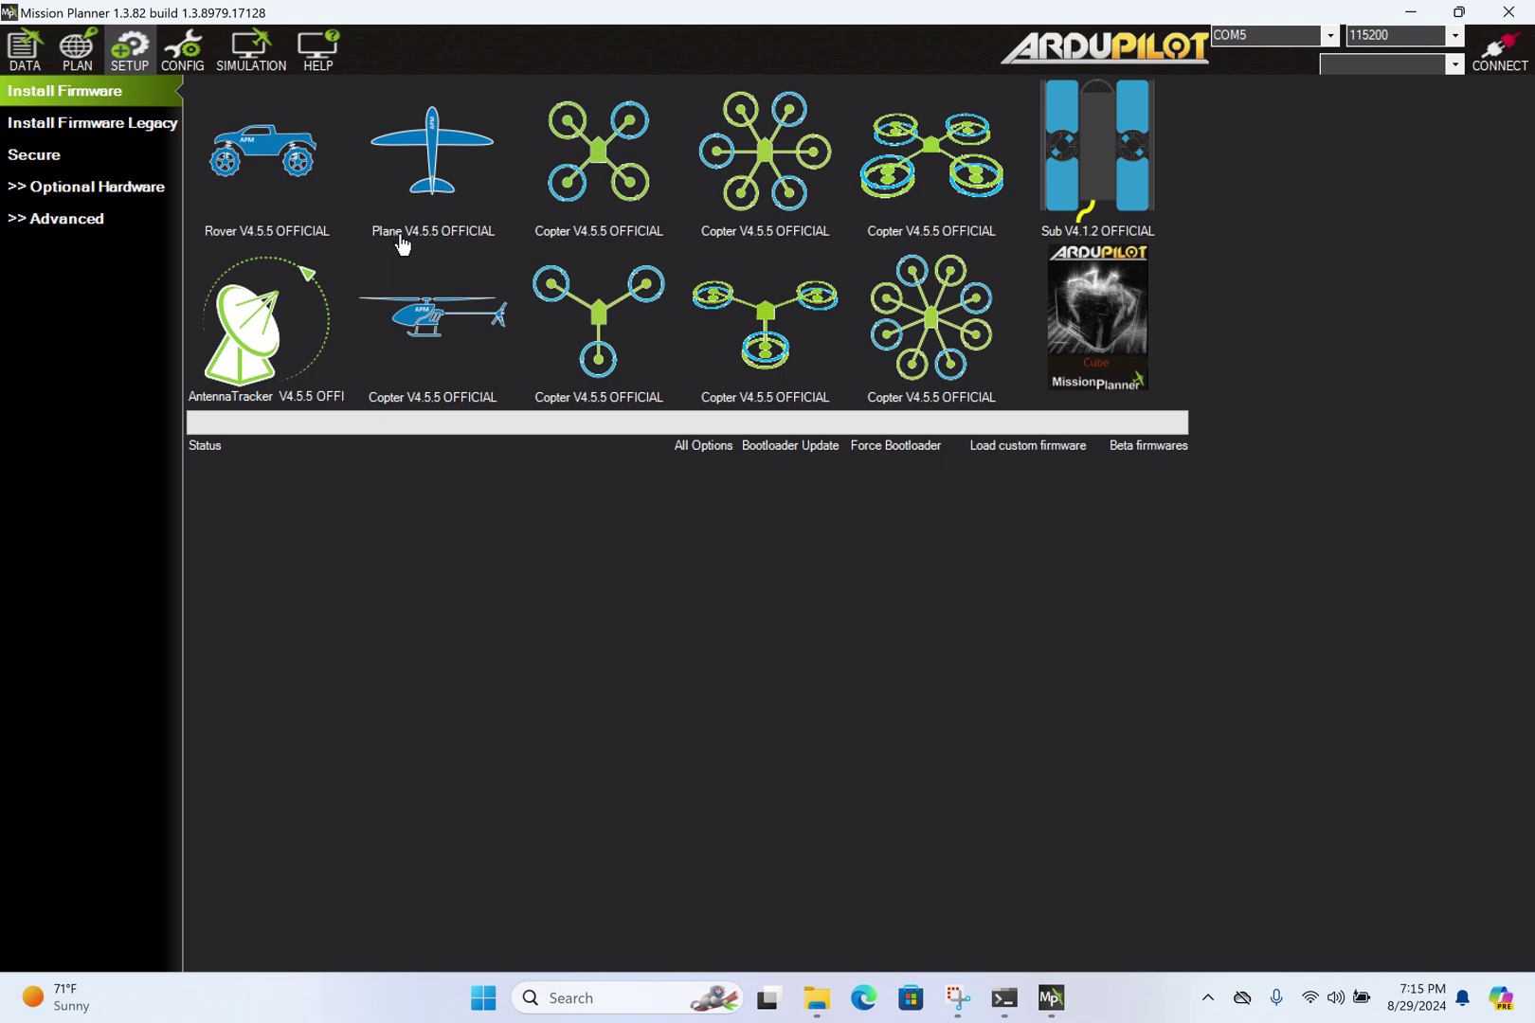
click(1020, 460)
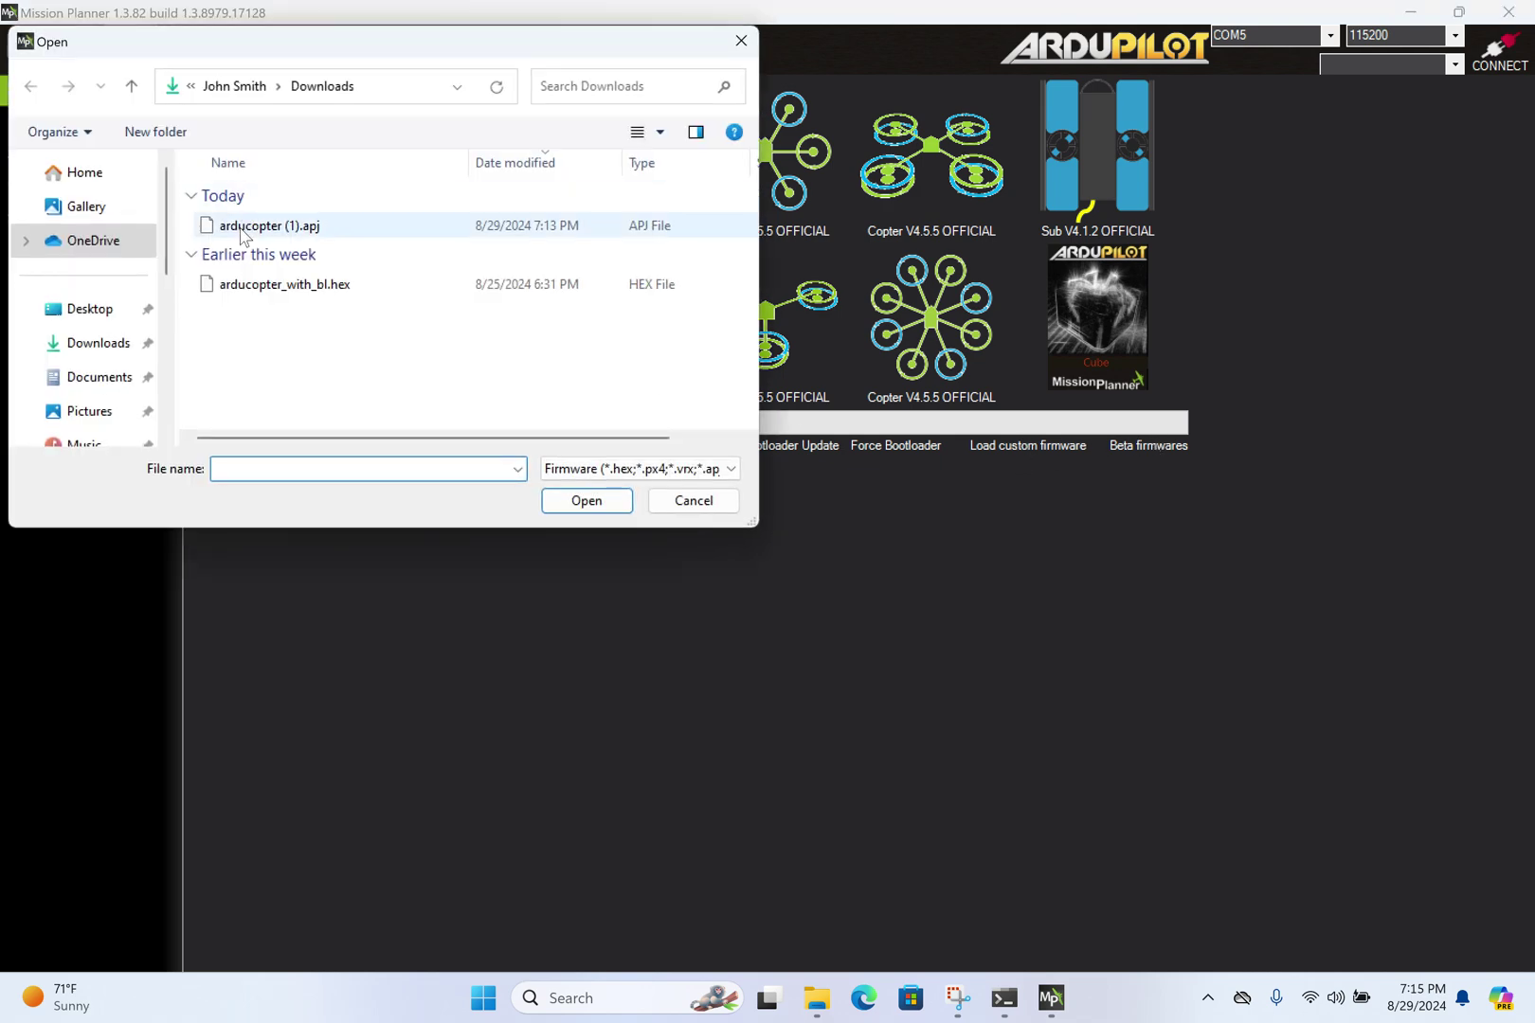
click(248, 227)
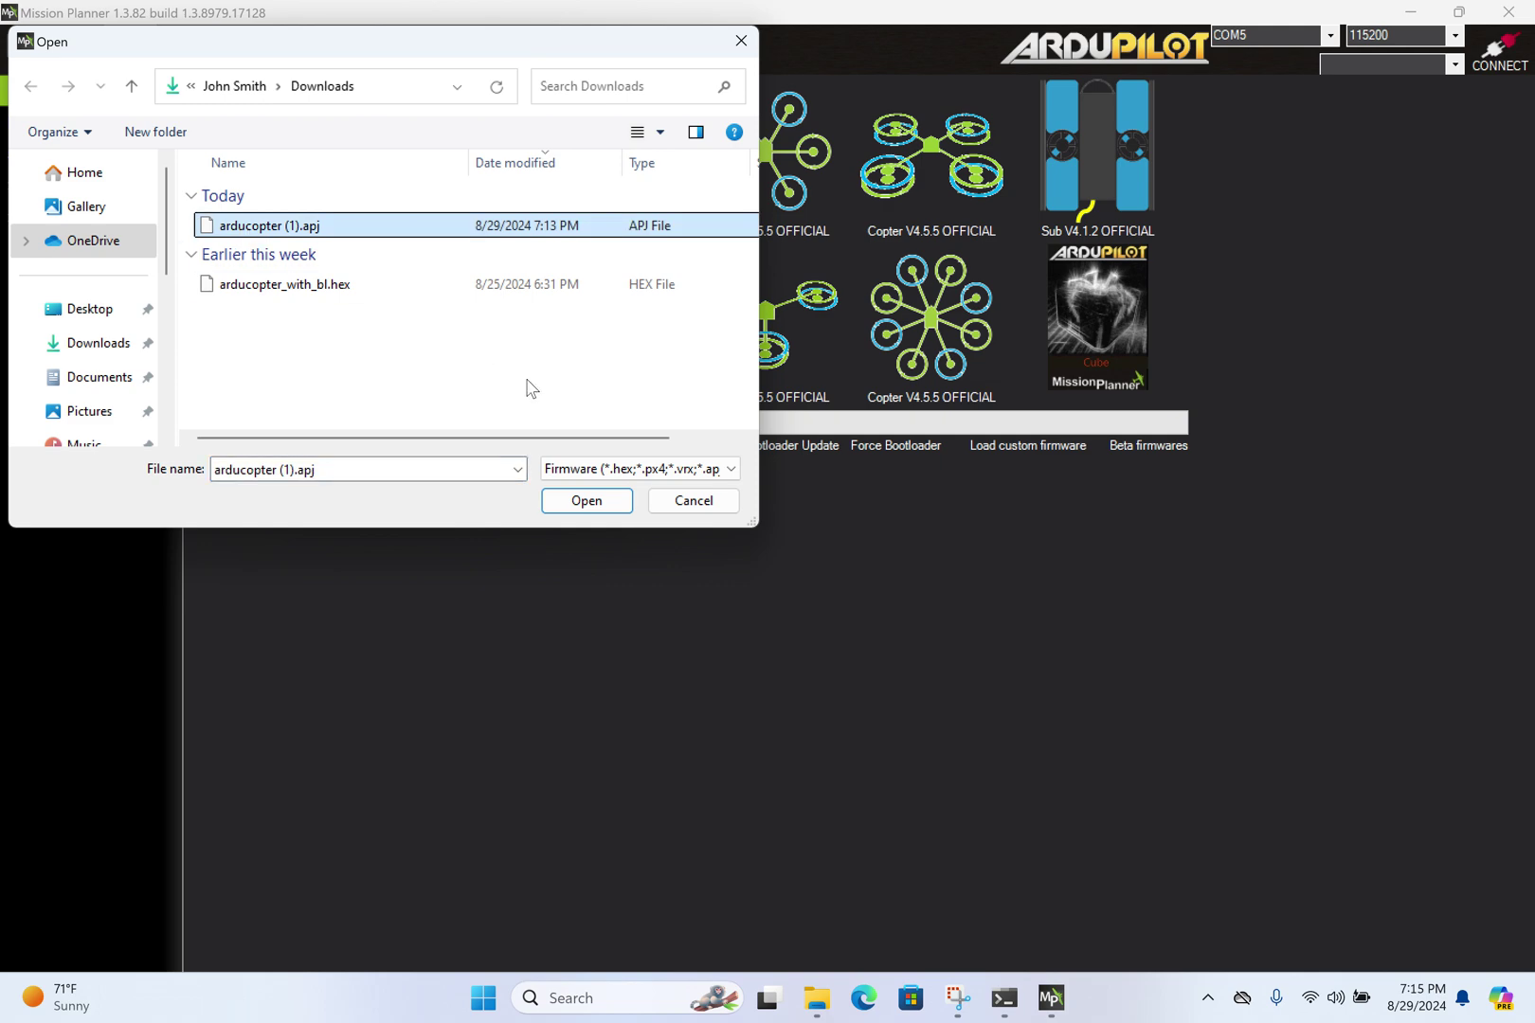
click(587, 500)
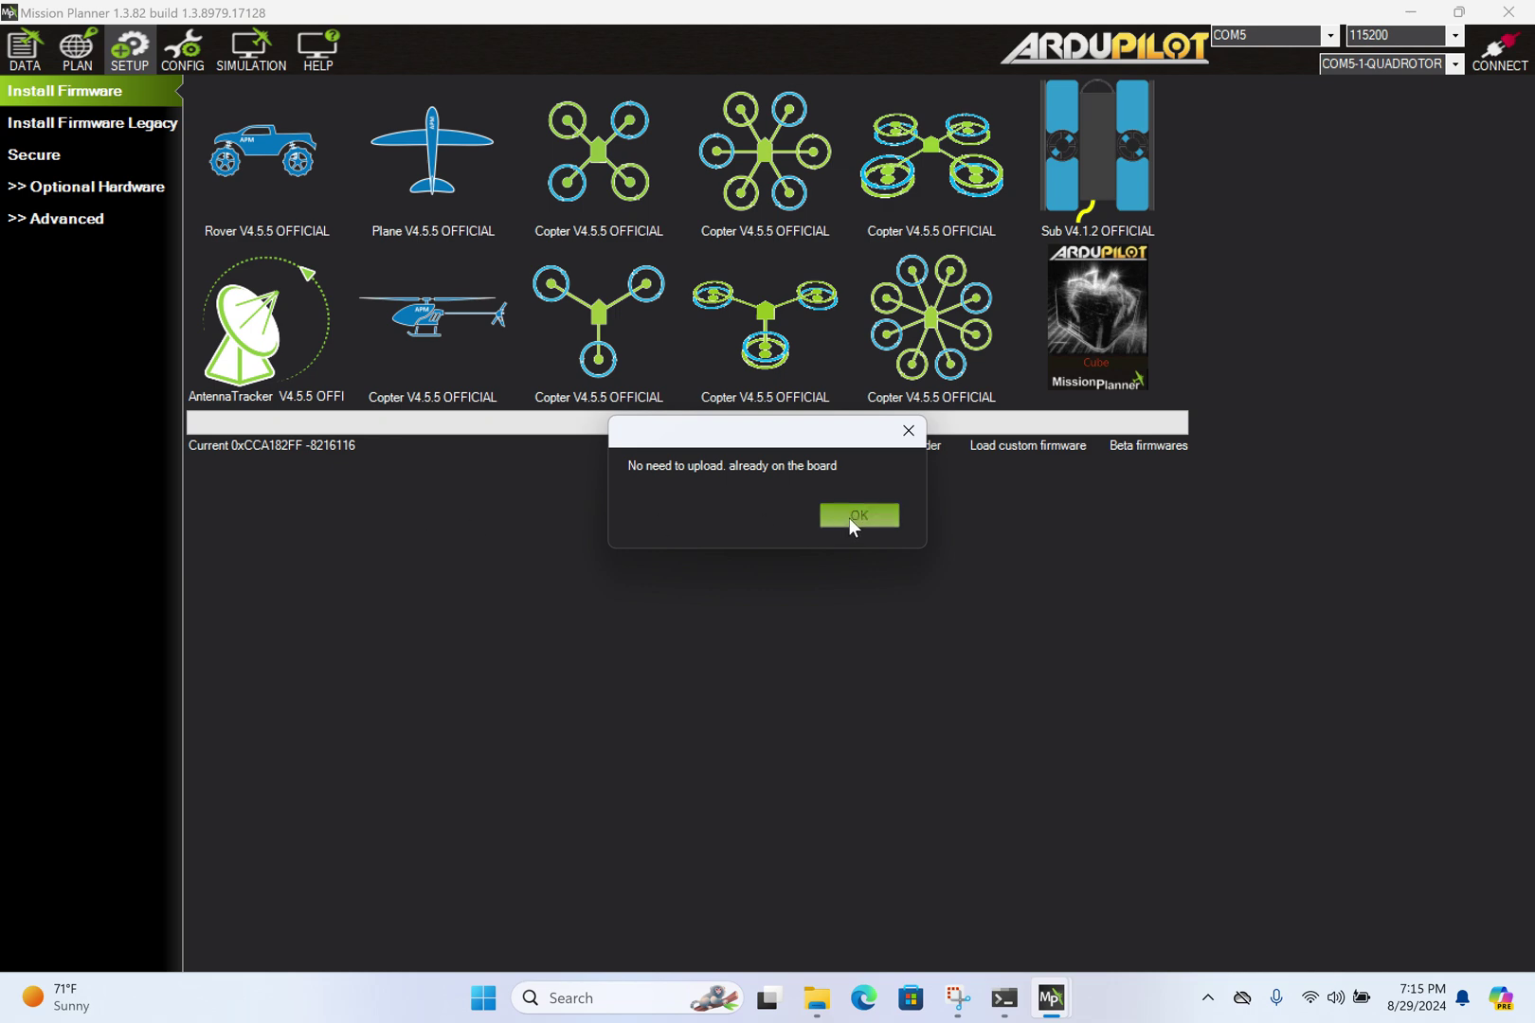
click(848, 517)
Step: Connect to the ArduCopter V4.5.5 board over MAVLink and mute the system volume
click(848, 516)
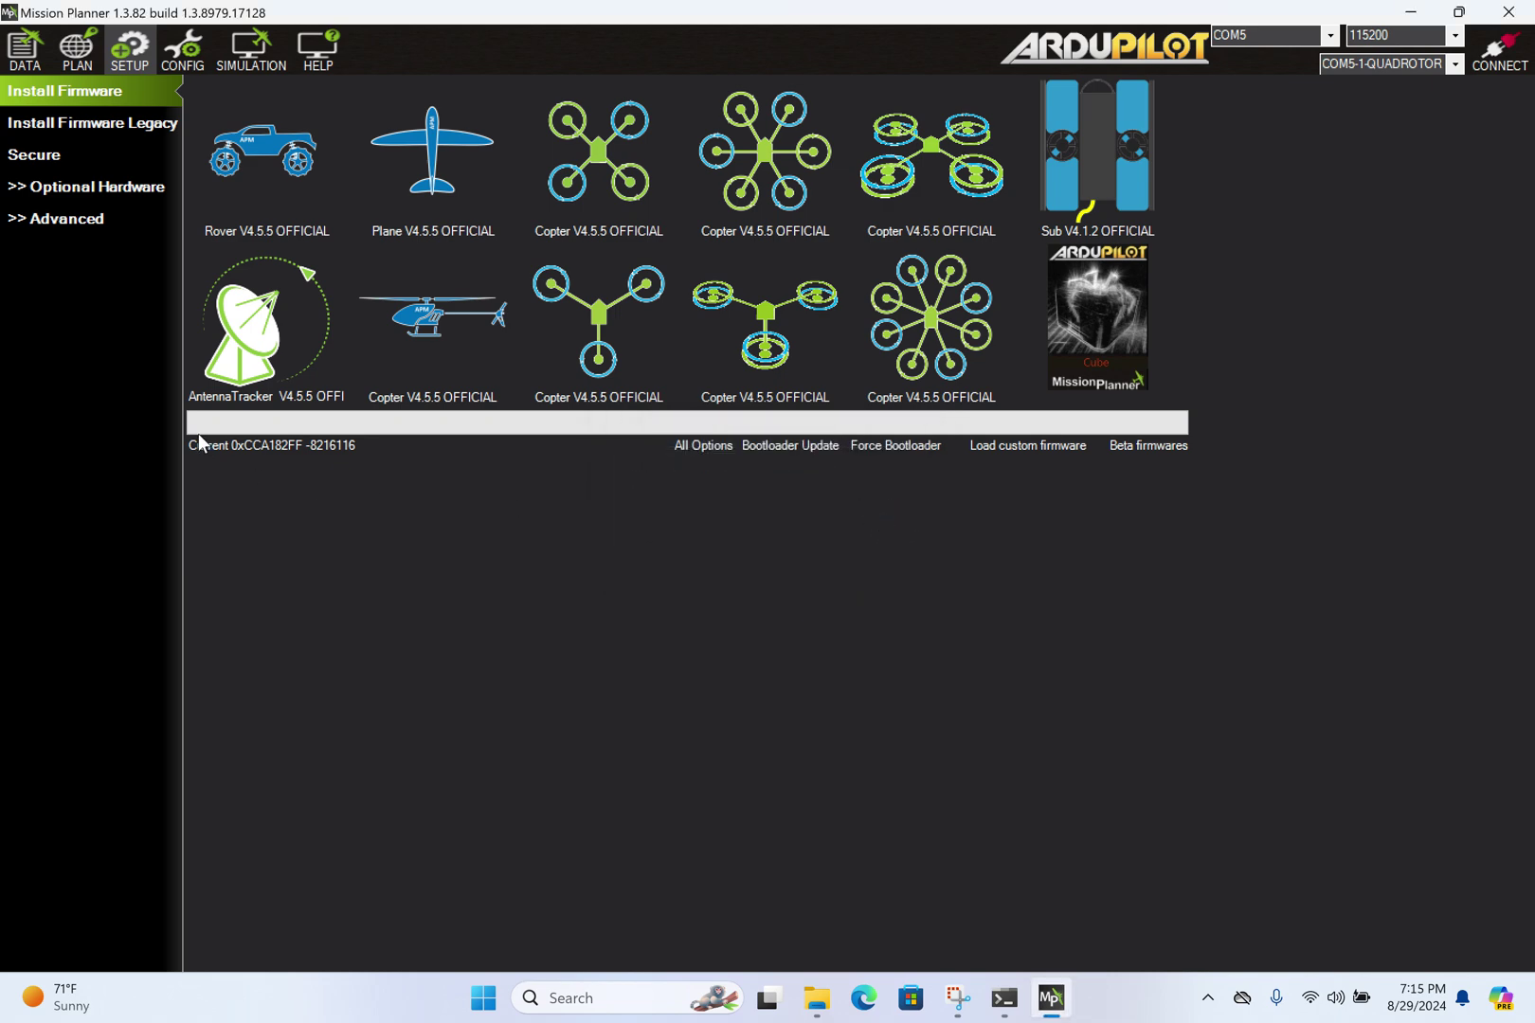
click(1503, 54)
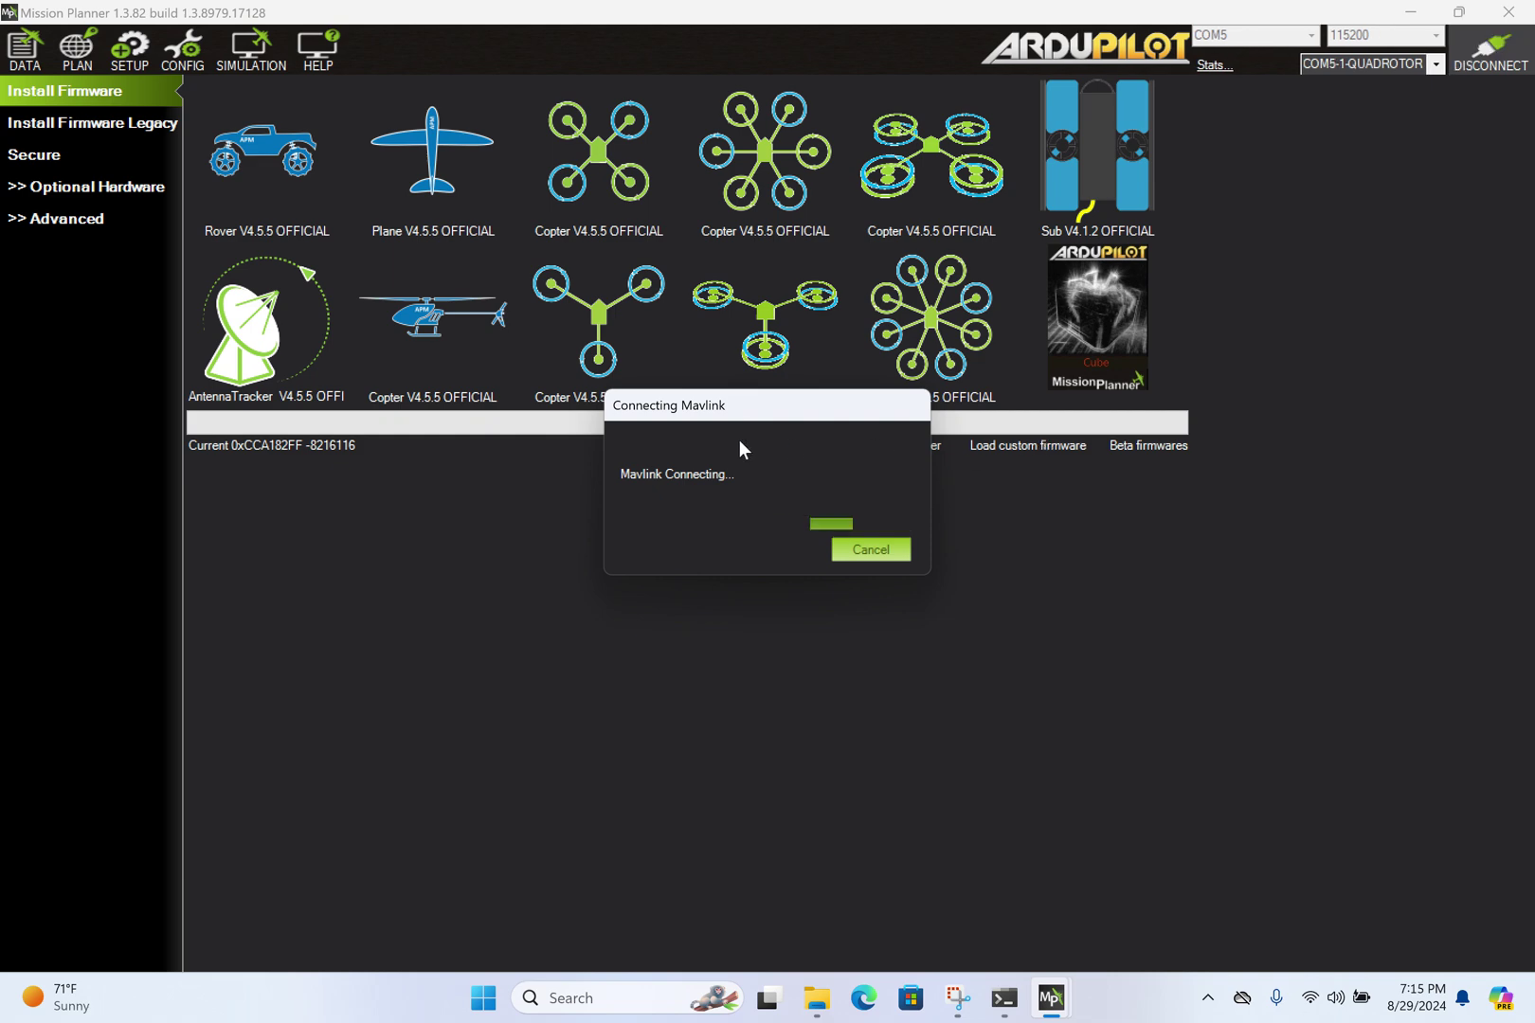
click(1342, 1002)
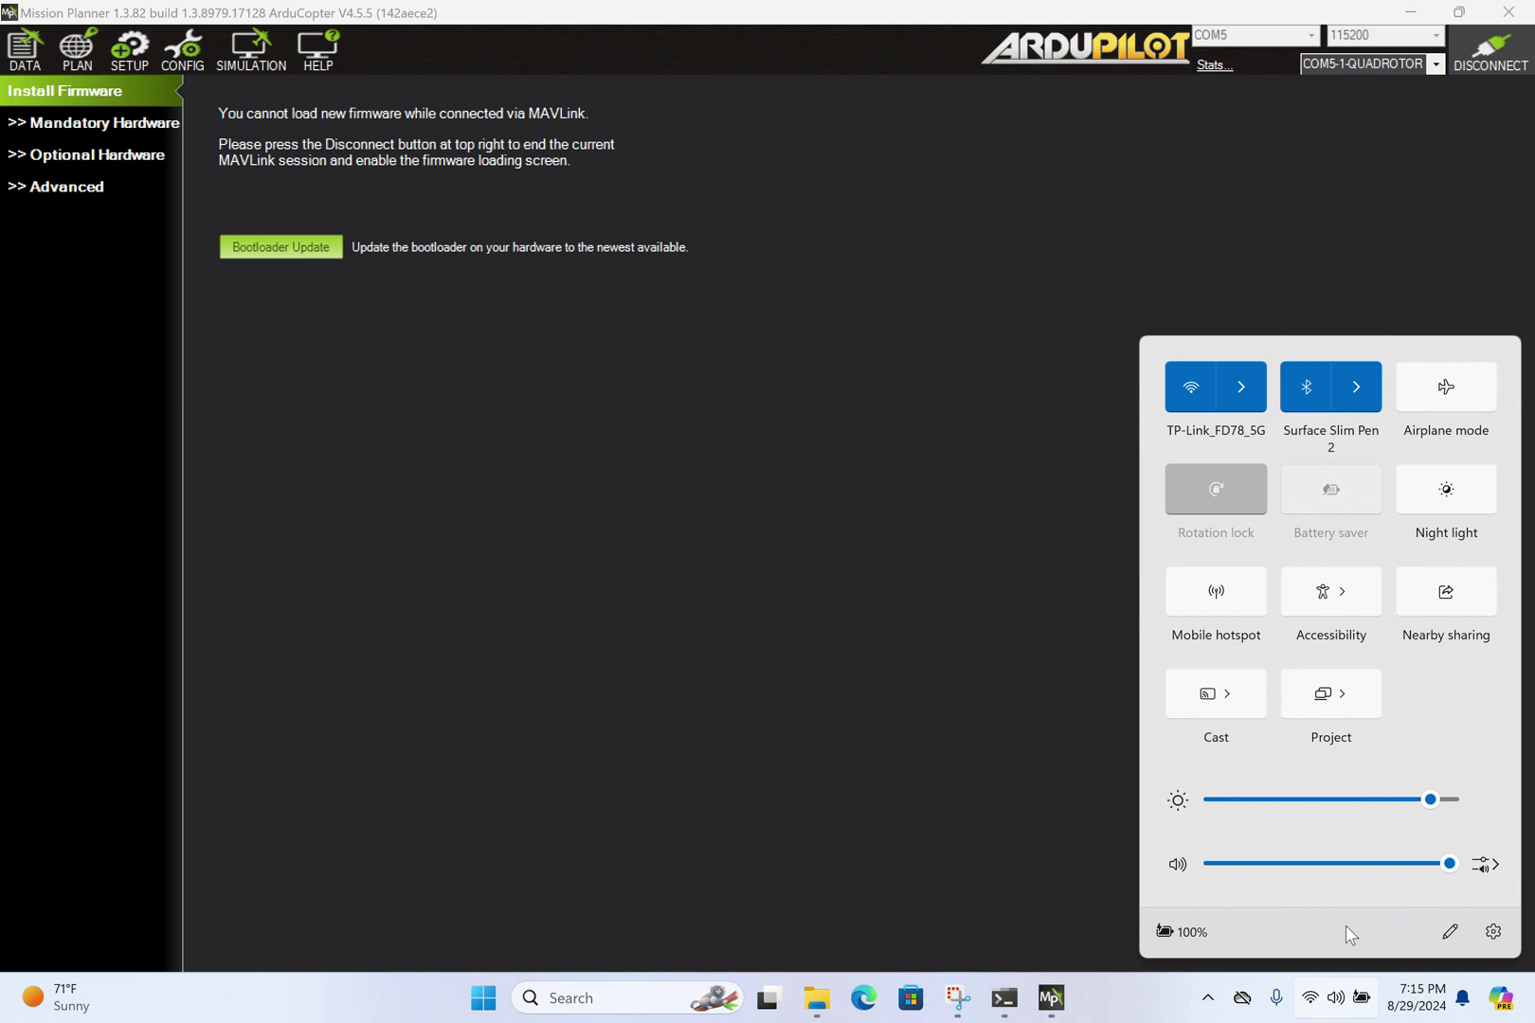
drag(1360, 864, 130, 210)
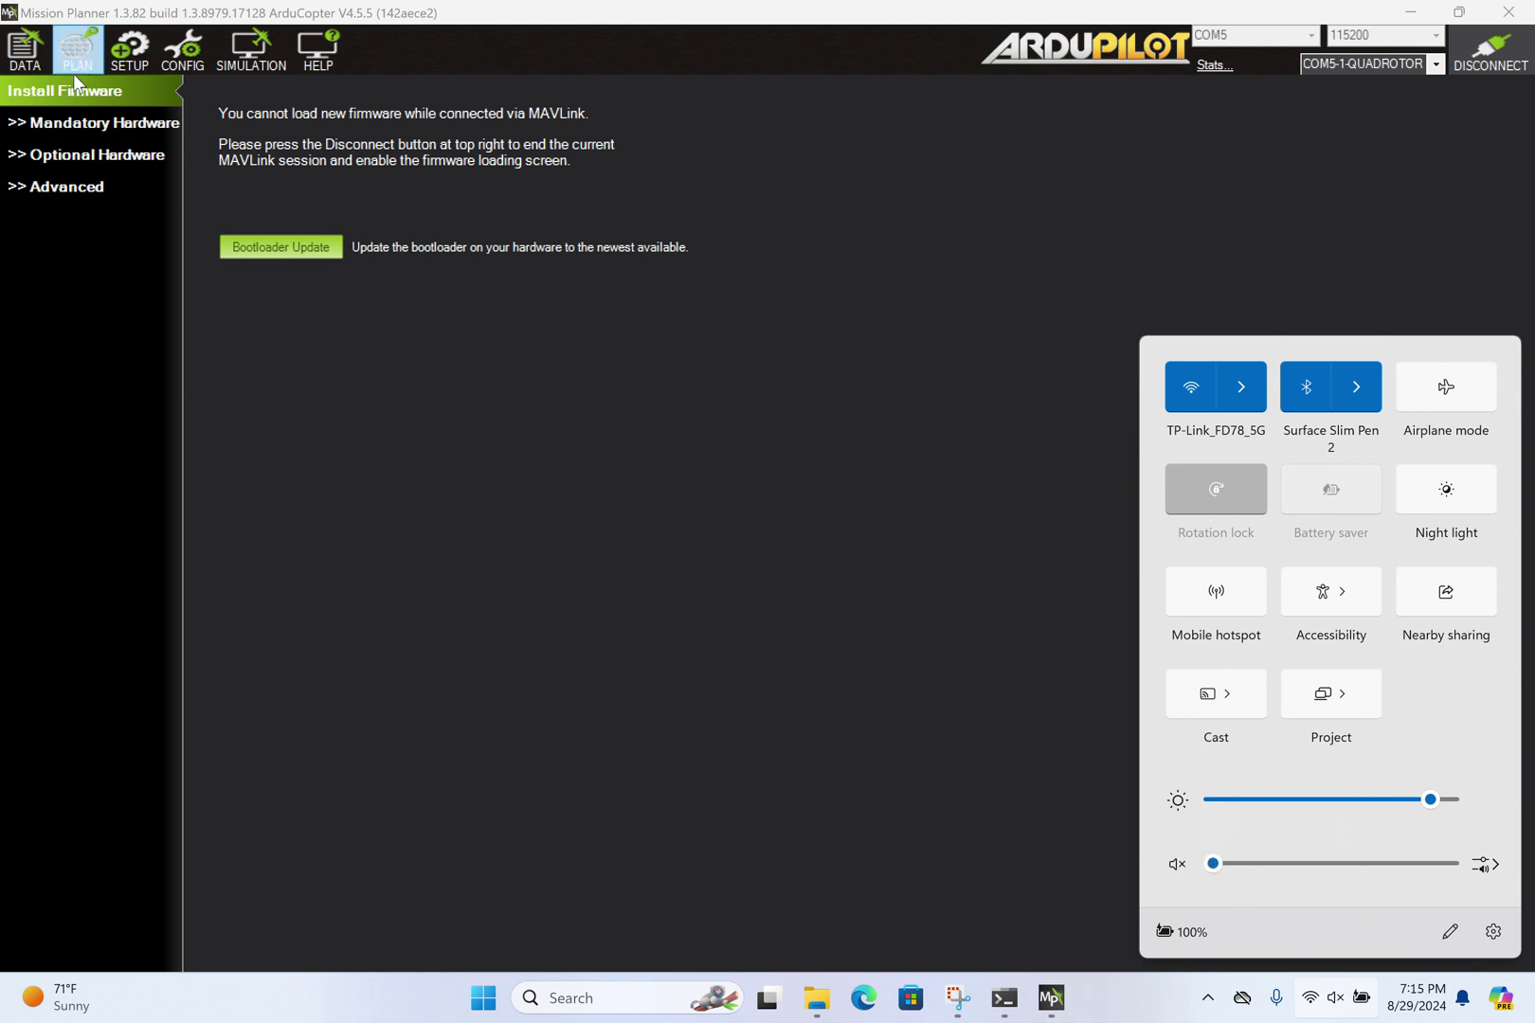
click(44, 73)
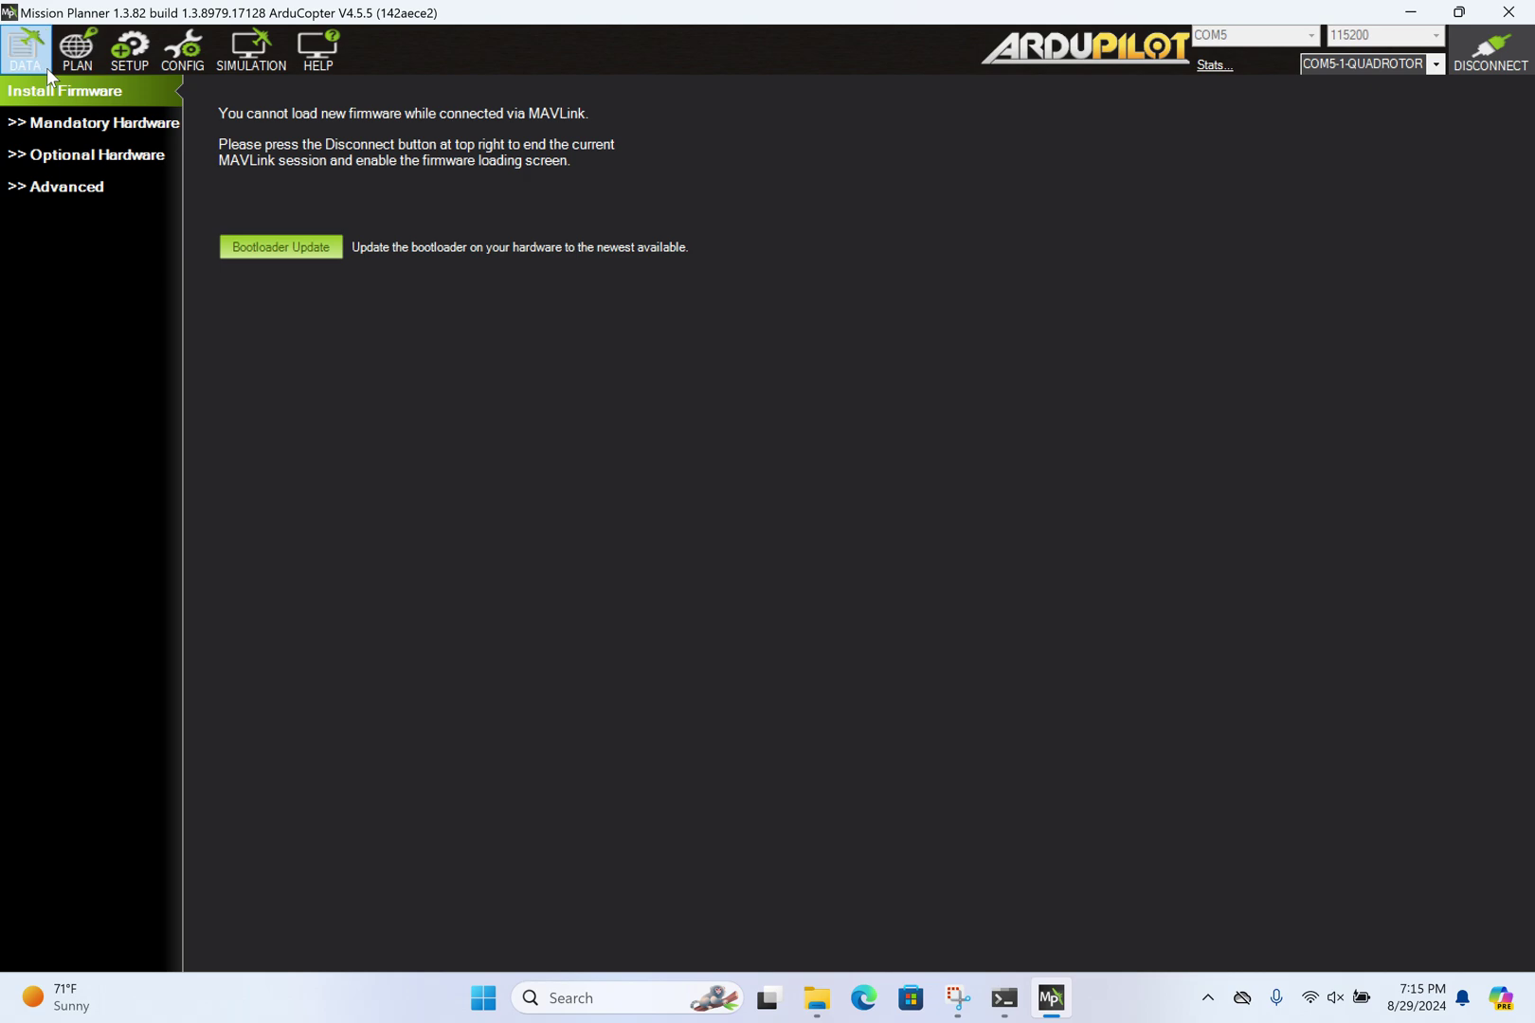
Step: In the DATA Messages tab, highlight the MatekF405-TE board name in the message list
click(44, 67)
click(129, 554)
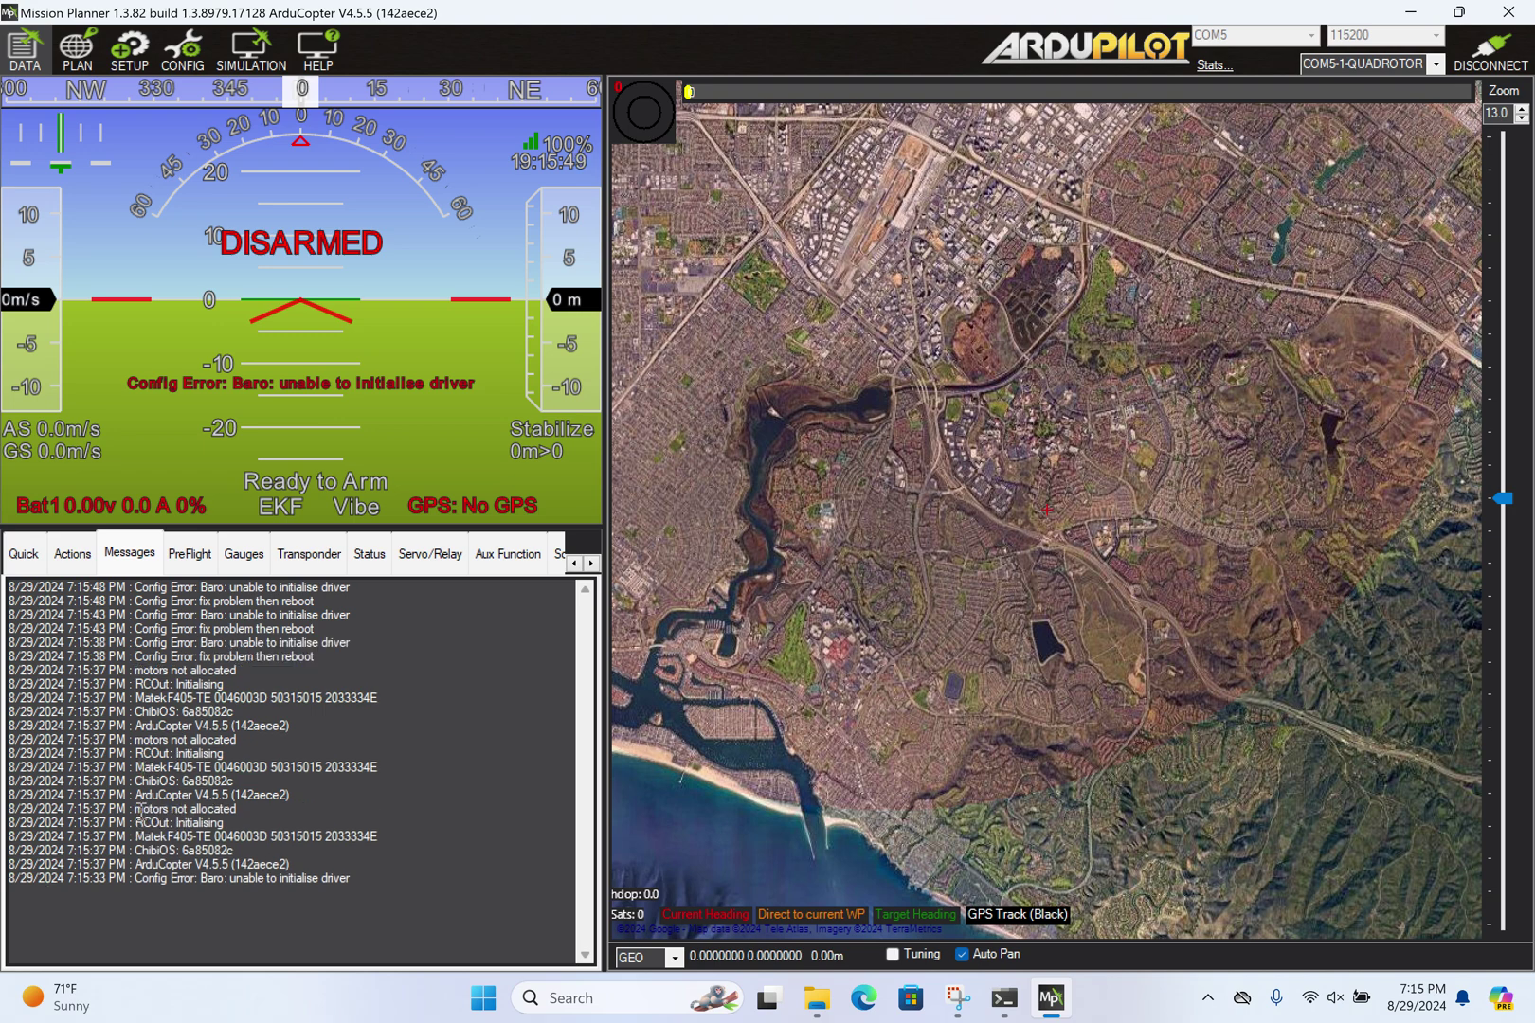
drag(134, 838, 211, 843)
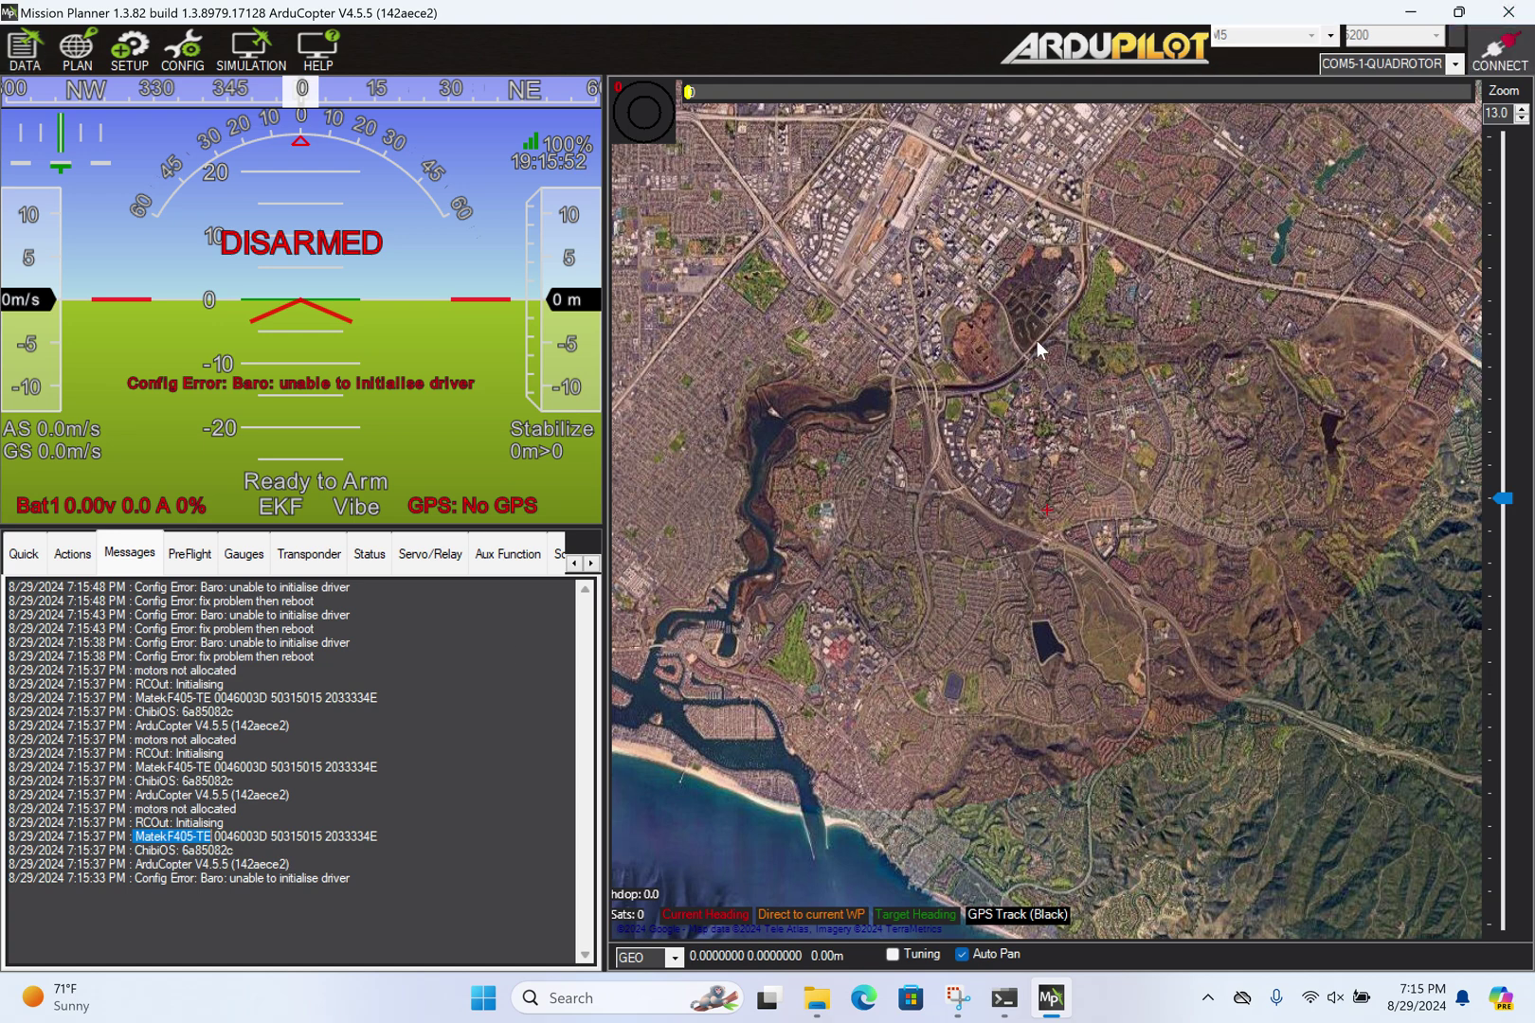
click(142, 837)
drag(135, 838, 210, 839)
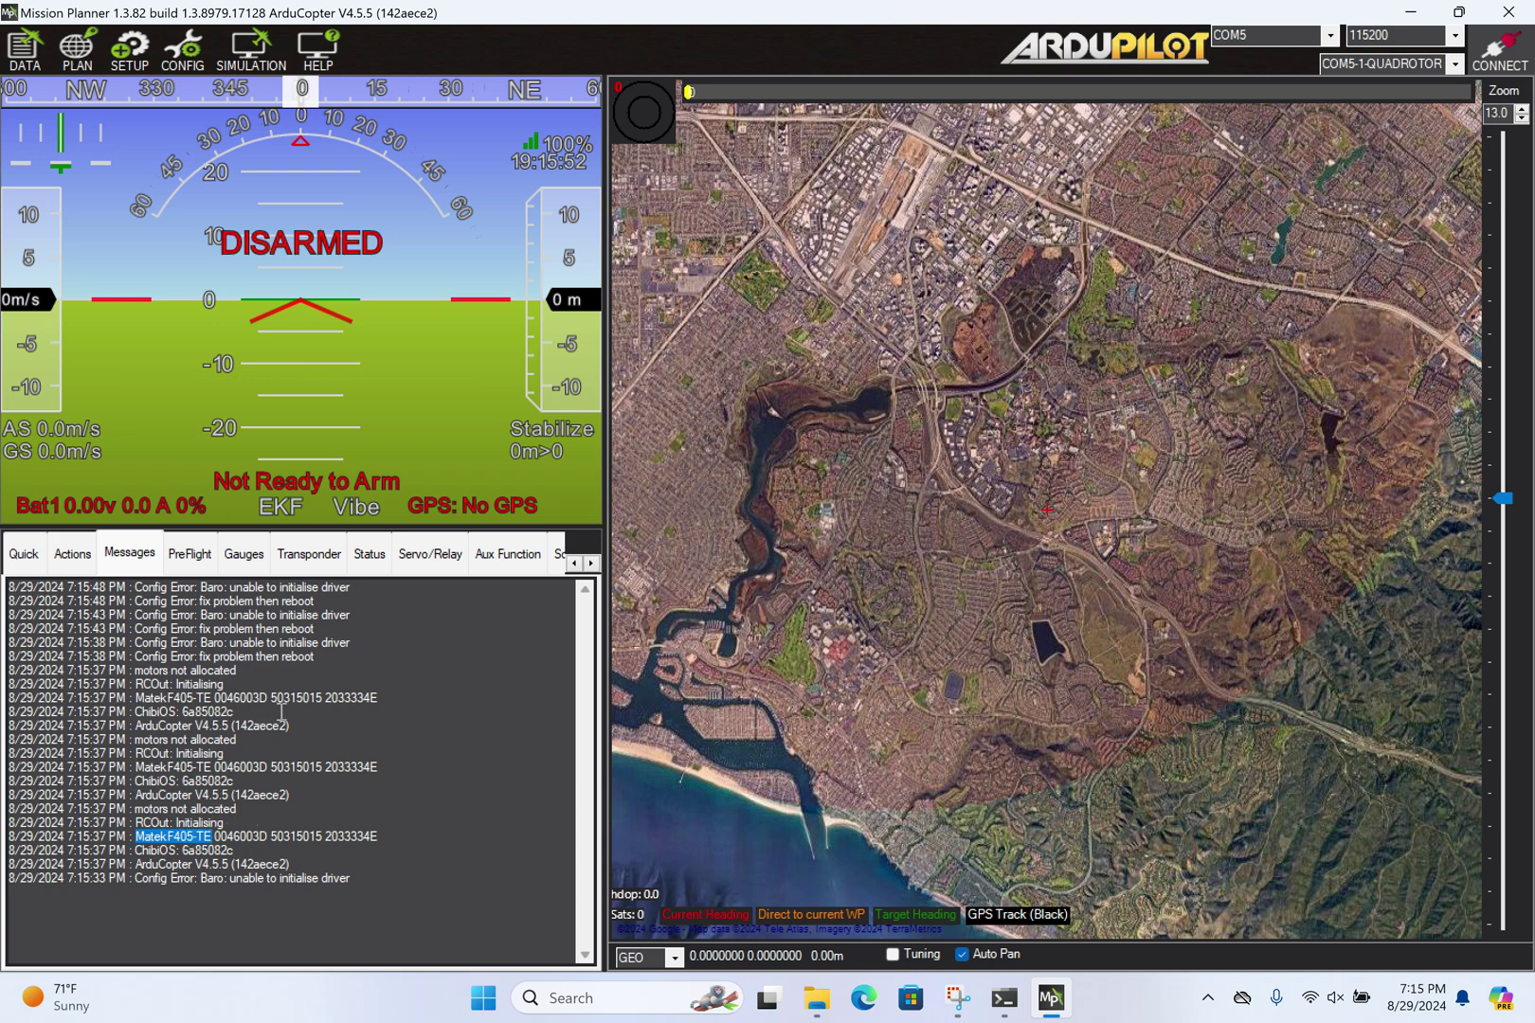